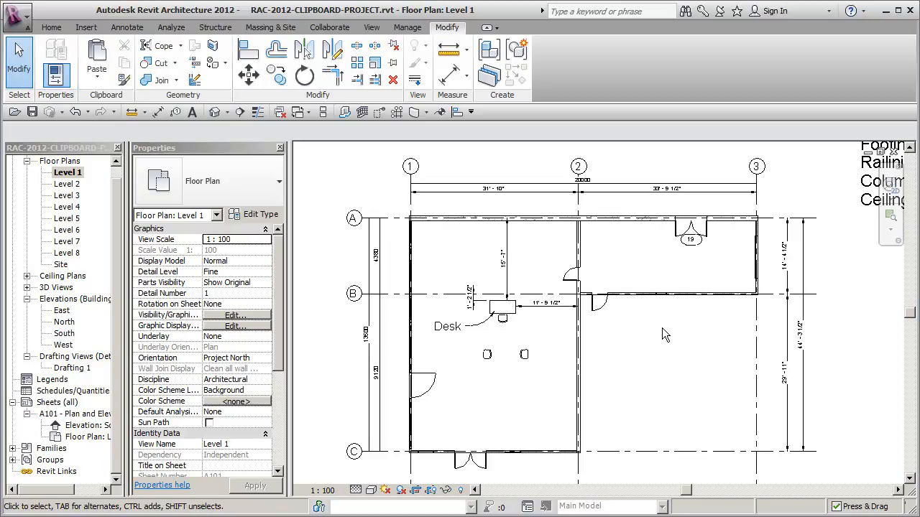
Open the South elevation and examine the building's levels from Level 1 up to Level 8.
middle_click_drag(648, 382, 657, 388)
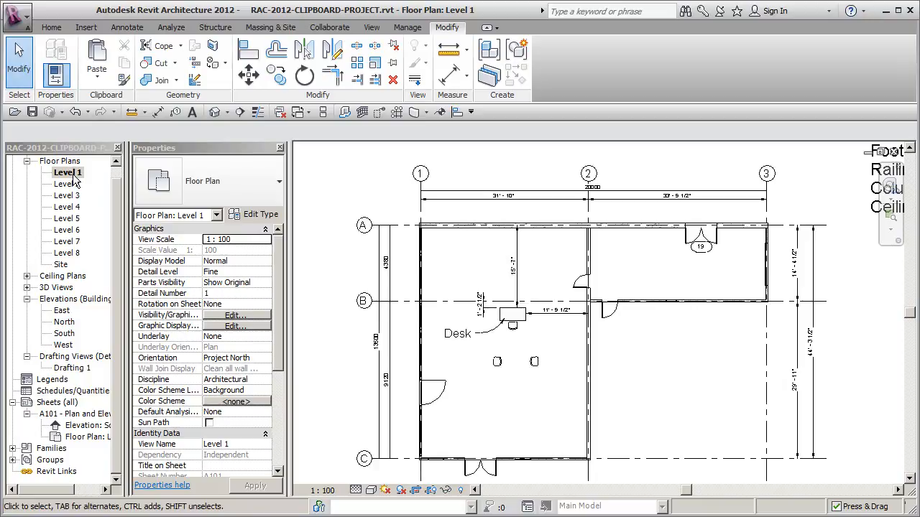
double_click(65, 333)
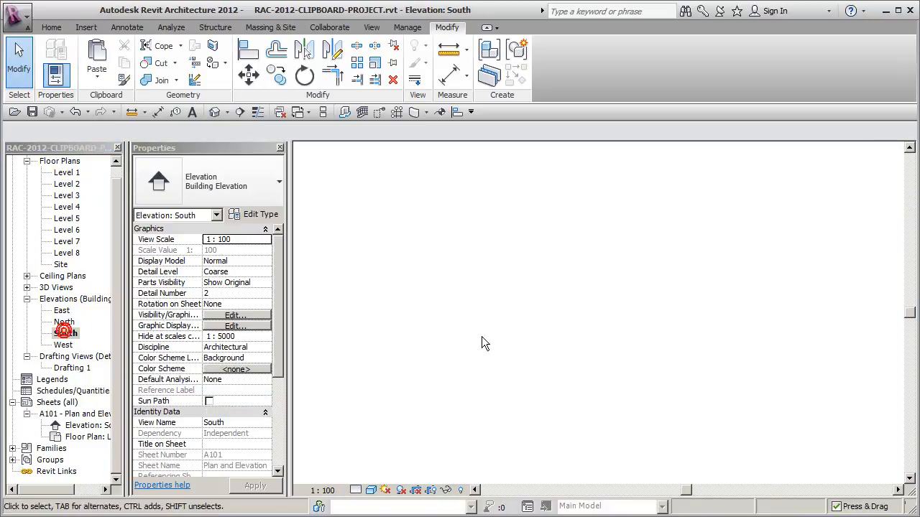
scroll(740, 240, "up", 3)
middle_click_drag(710, 228, 733, 253)
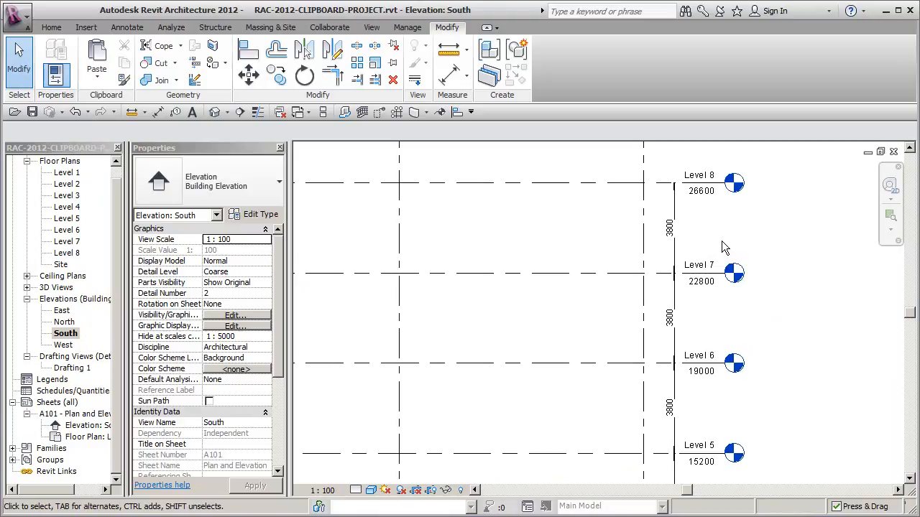
scroll(721, 223, "up", 2)
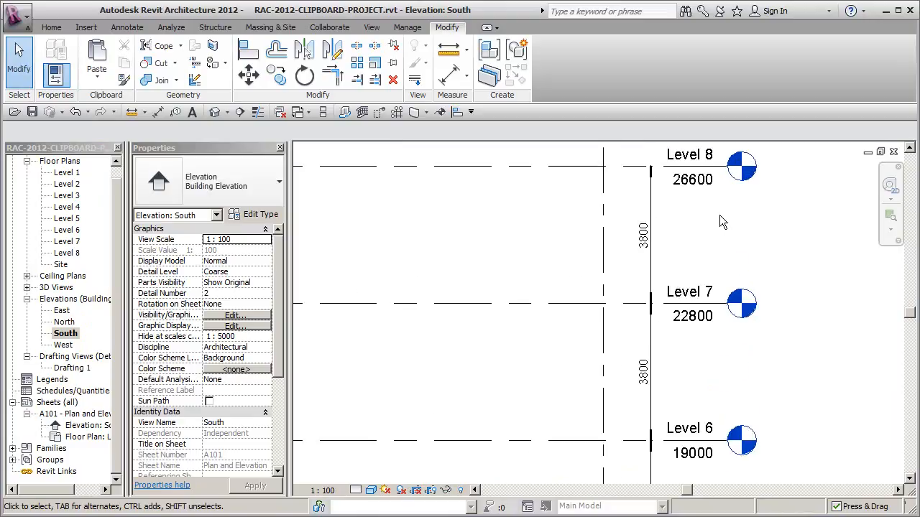
middle_click_drag(719, 222, 720, 253)
scroll(721, 253, "down", 4)
middle_click_drag(740, 308, 726, 338)
scroll(745, 279, "down", 2)
scroll(745, 319, "down", 1)
scroll(726, 339, "down", 1)
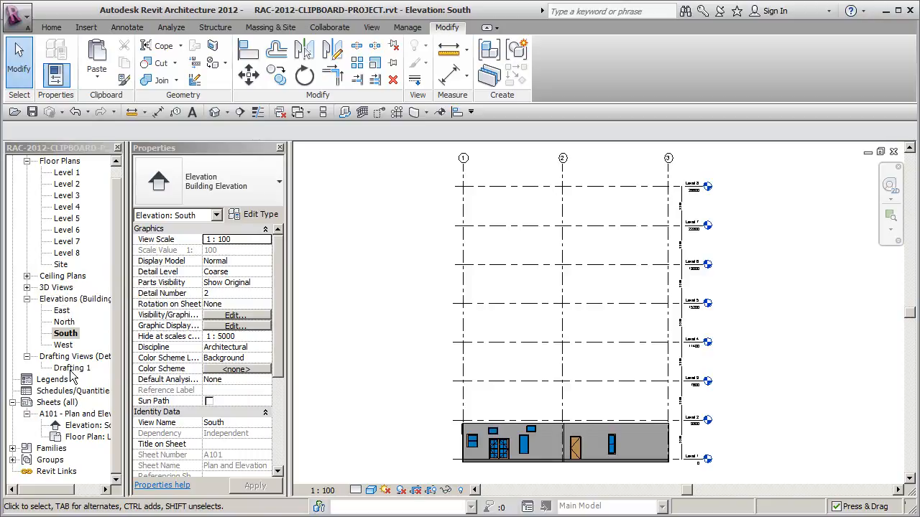
Collapse the floor plans, elevations, drafting views and sheet A101 branches in the project browser.
left_click(117, 282)
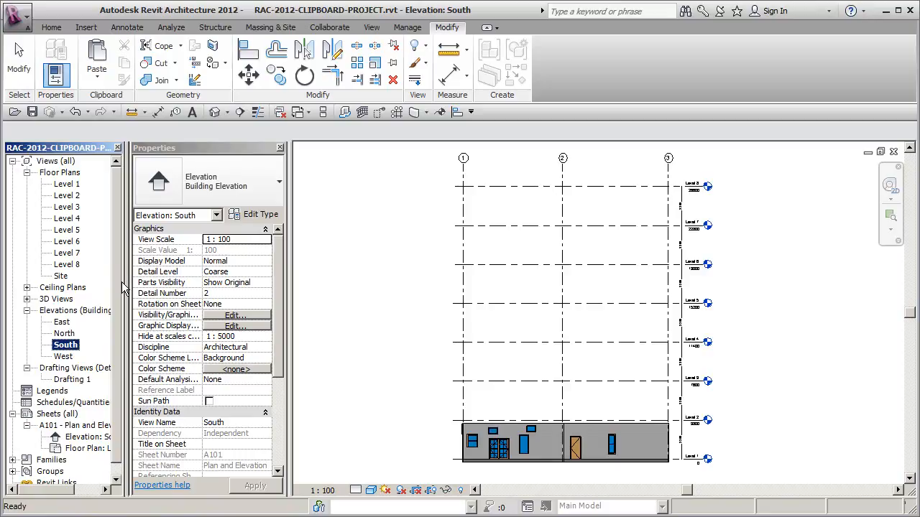
left_click(26, 172)
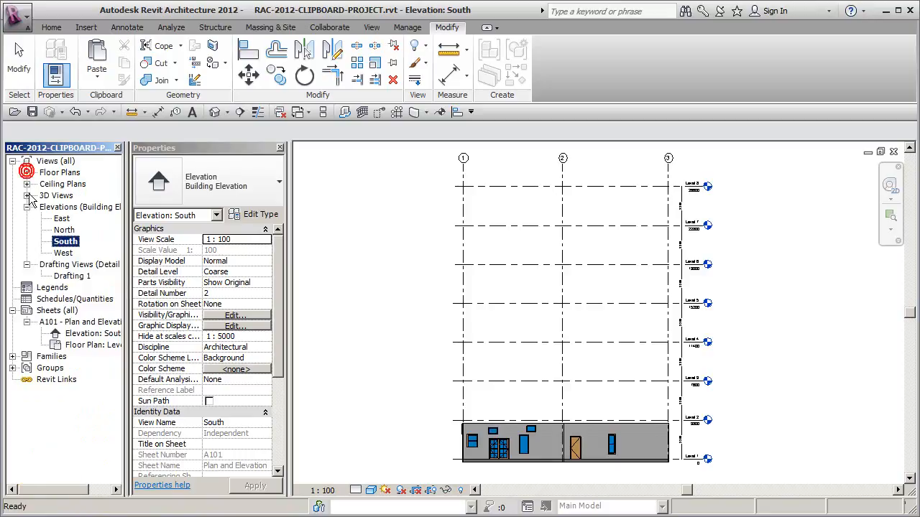
left_click(27, 207)
left_click(26, 219)
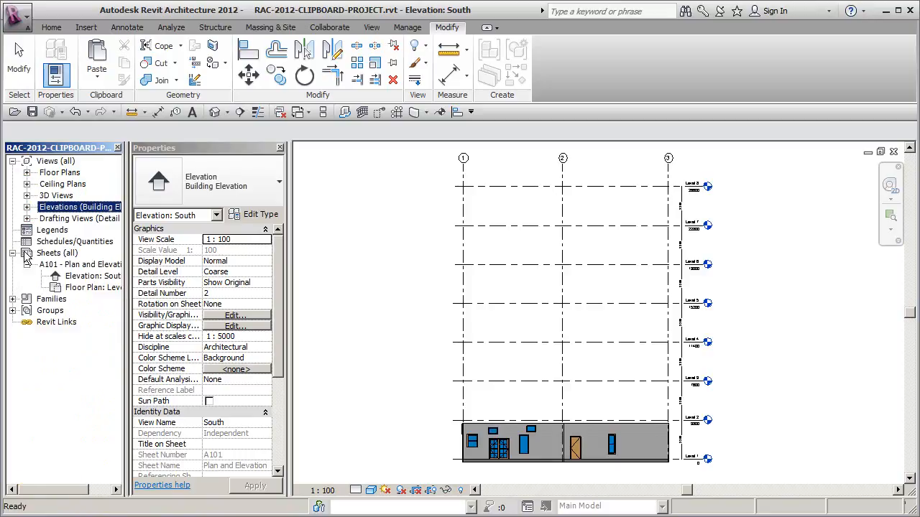
left_click(25, 265)
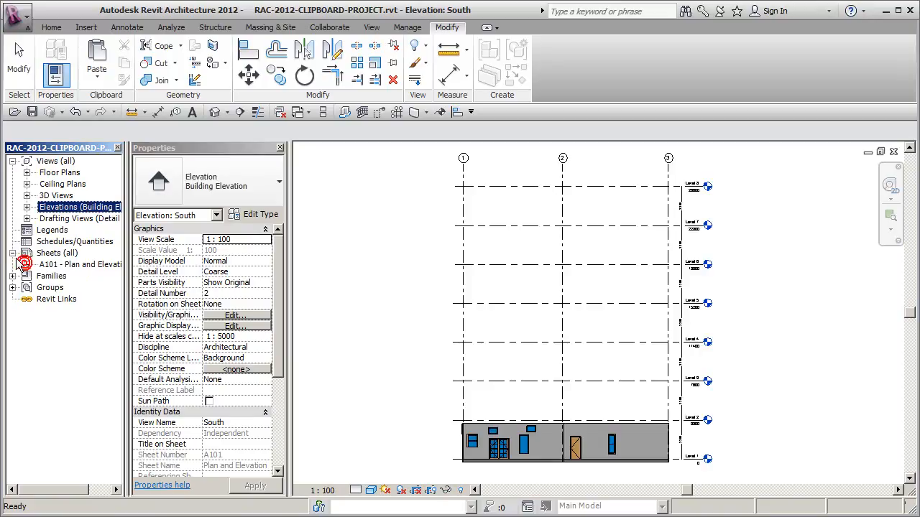
left_click(12, 252)
left_click(12, 253)
left_click(58, 279)
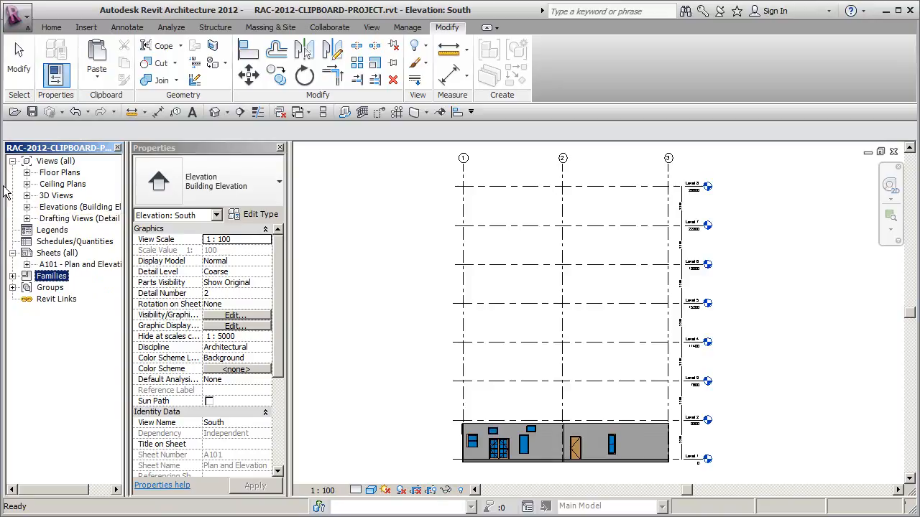
left_click(97, 76)
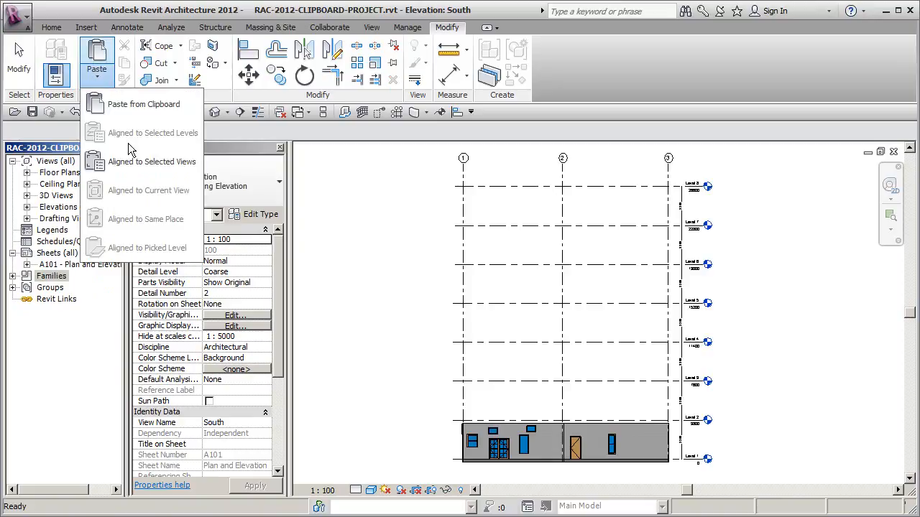
left_click(227, 127)
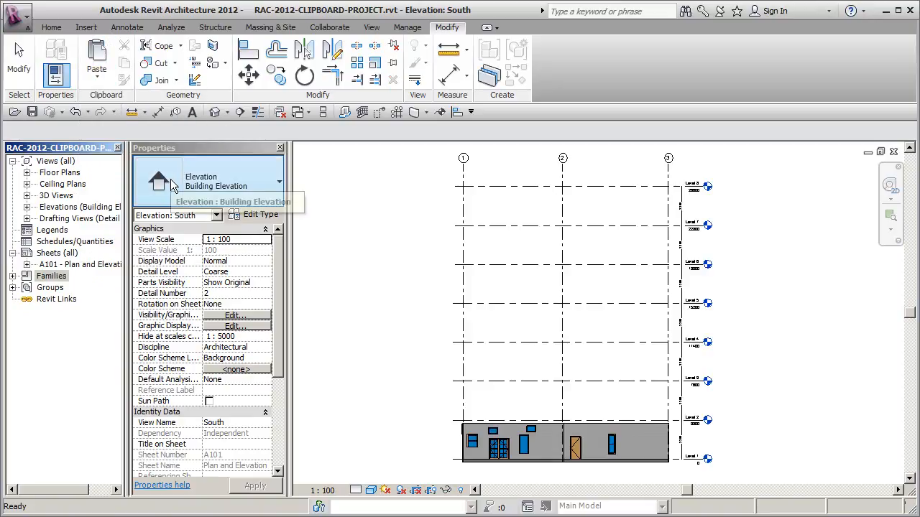
Open the Level 1 floor plan and delete the two loose chairs below the desk.
left_click(26, 172)
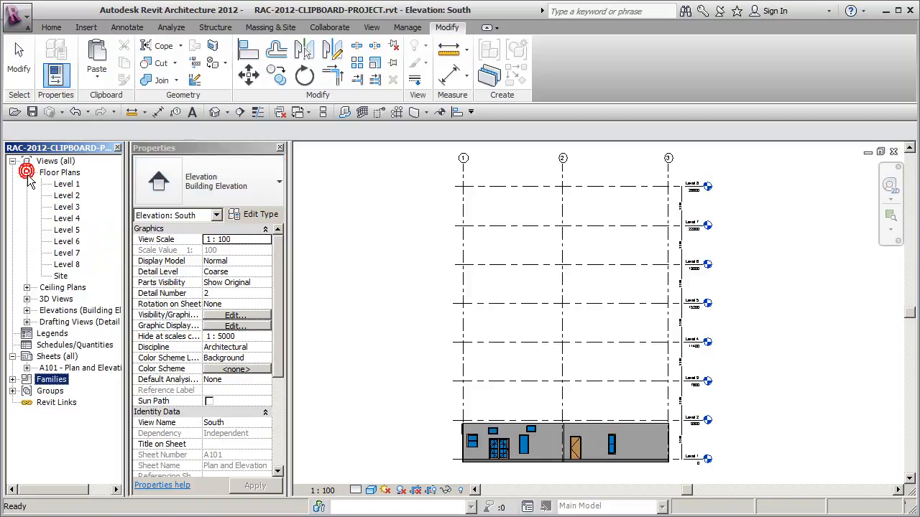
left_click(73, 185)
double_click(75, 185)
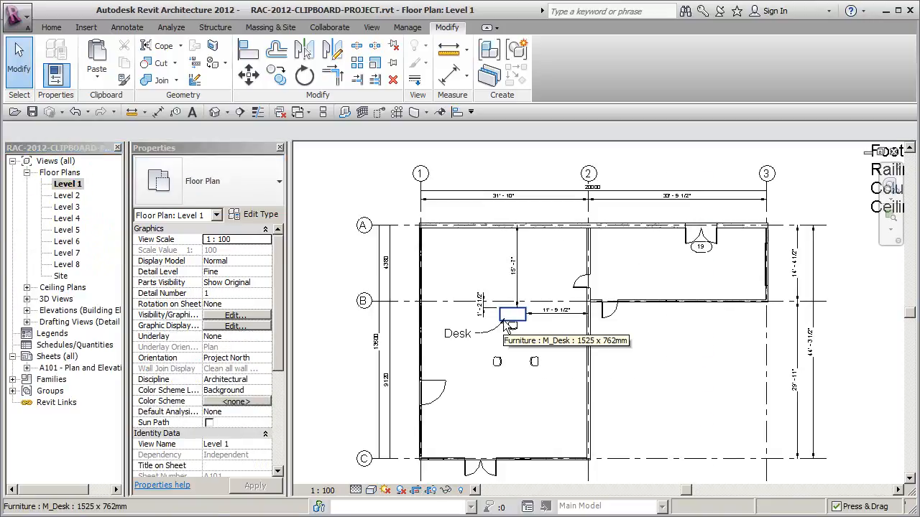
scroll(503, 330, "up", 3)
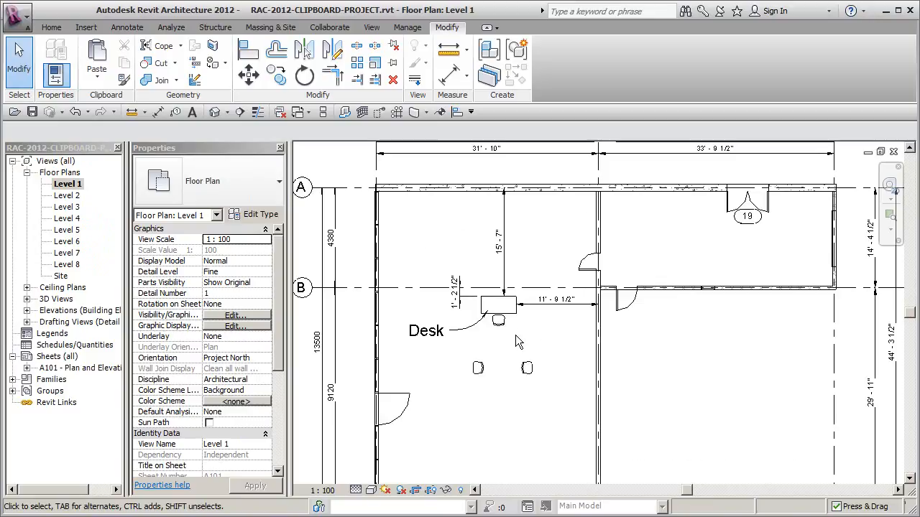
left_click(467, 379)
key("Escape")
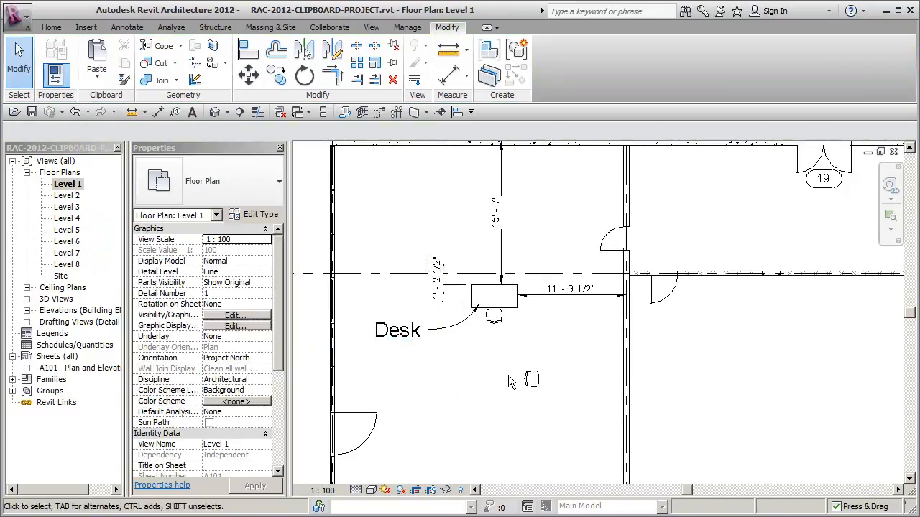
left_click(530, 381)
key("Delete")
Copy the desk and its chair from Level 1 and paste them into the Level 3 floor plan aligned to the current view.
left_click_drag(450, 353, 534, 268)
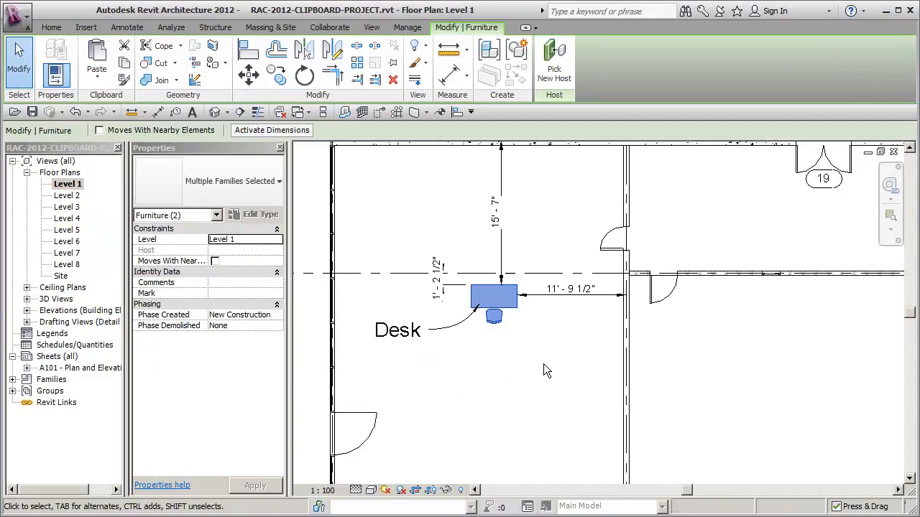
double_click(67, 207)
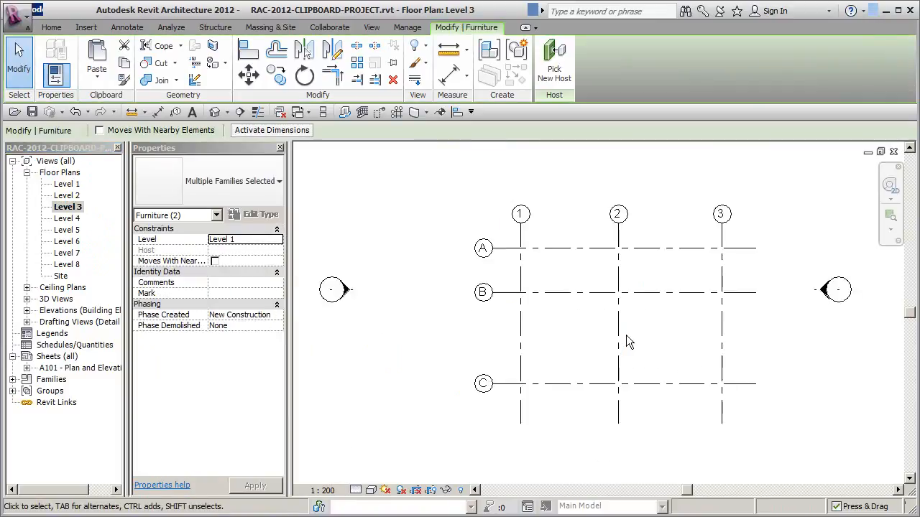
key("ctrl+v")
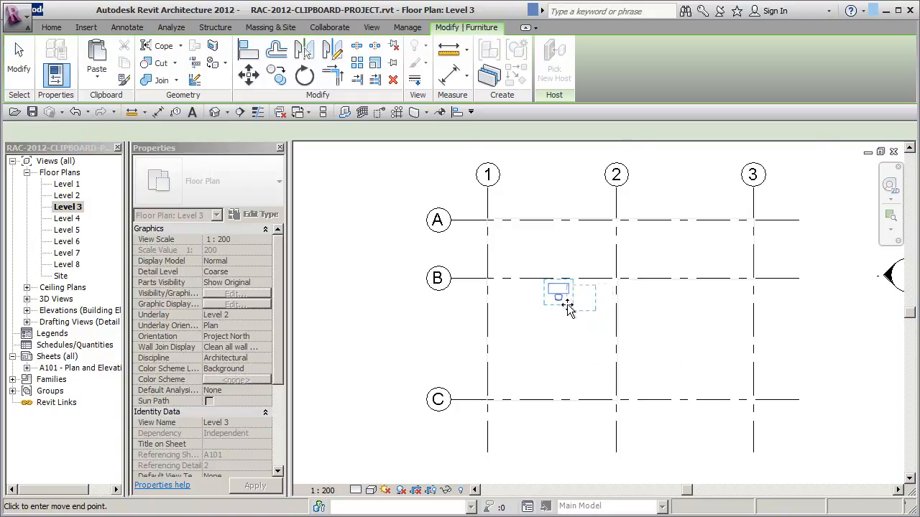
scroll(575, 312, "up", 4)
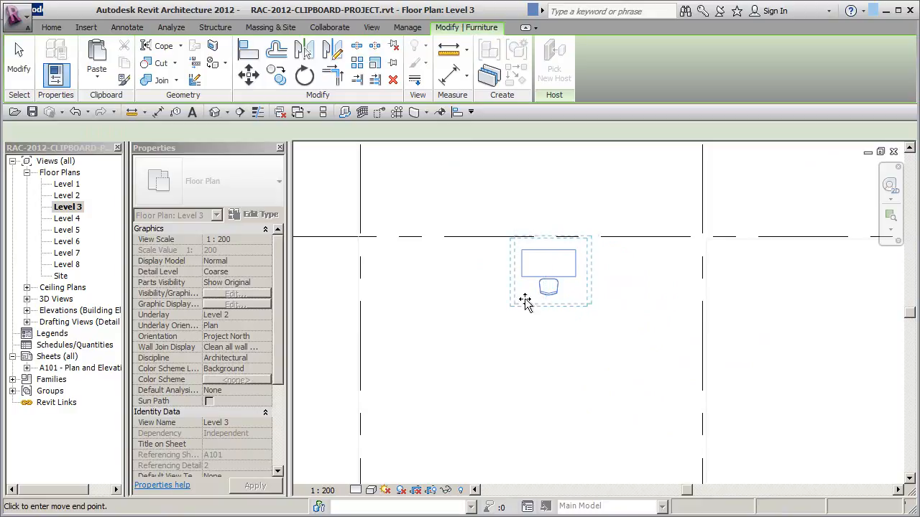
scroll(525, 322, "down", 1)
scroll(525, 322, "down", 1)
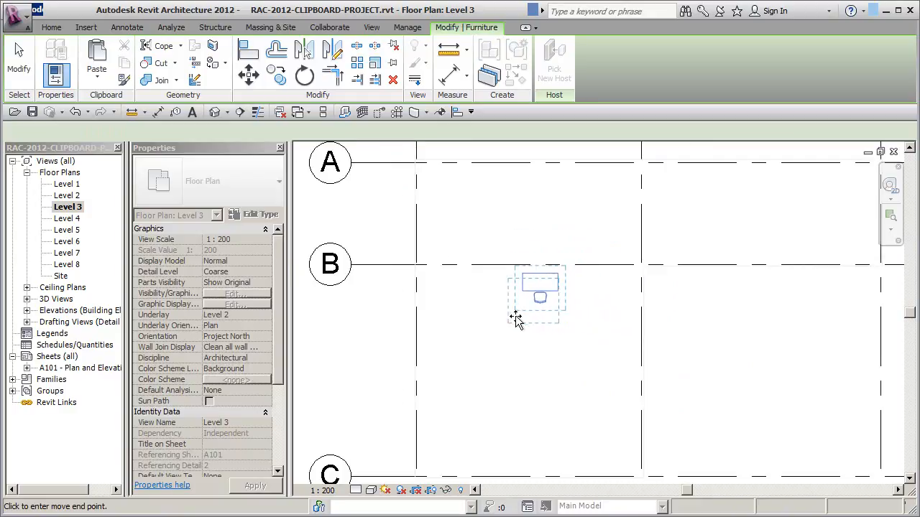
scroll(522, 321, "up", 2)
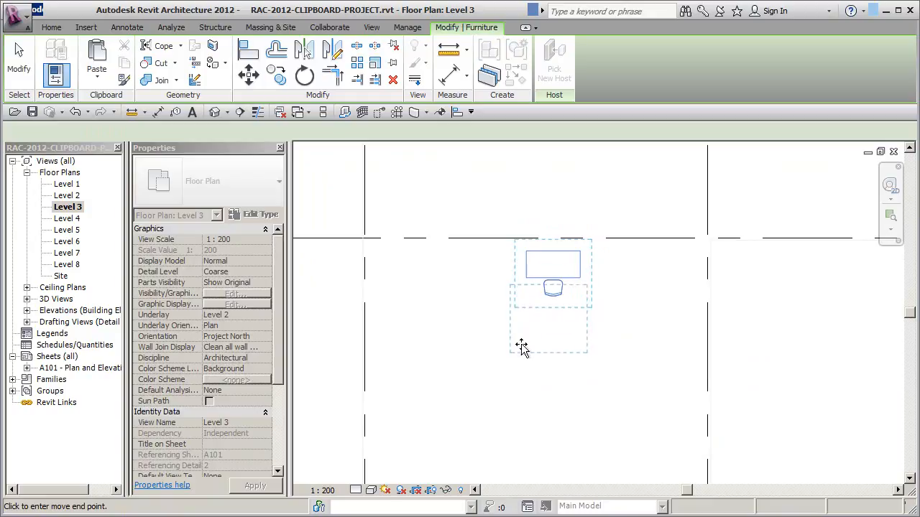
left_click(98, 79)
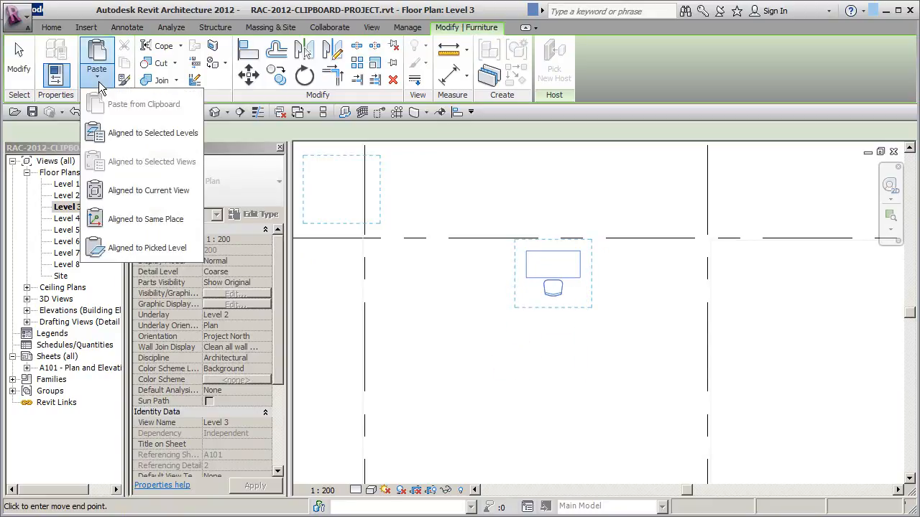
left_click(149, 193)
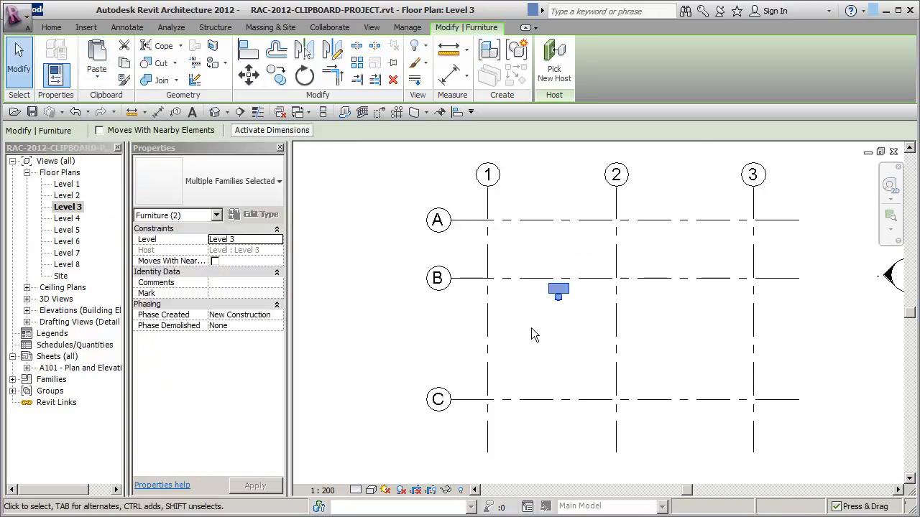
Delete the pasted desk and chair from the Level 3 floor plan.
left_click(586, 319)
scroll(574, 298, "up", 2)
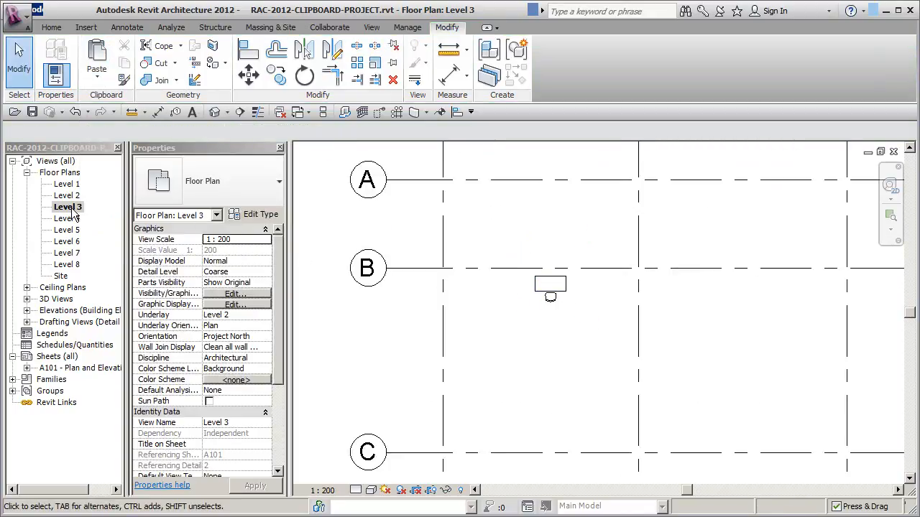
left_click_drag(497, 323, 593, 252)
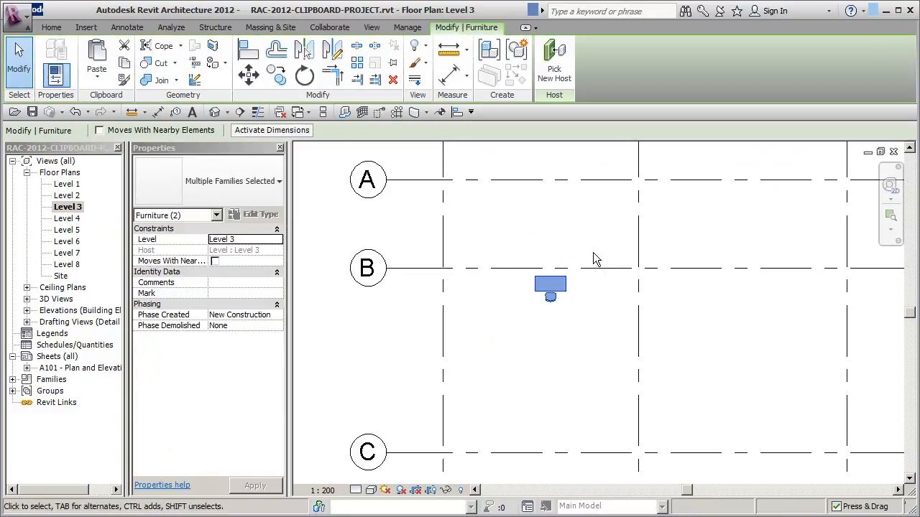
key("Delete")
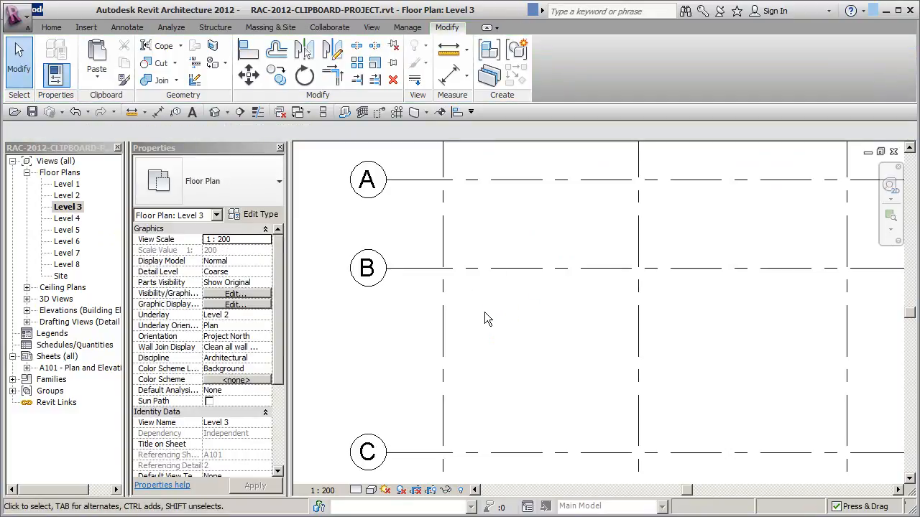
Paste the copied desk and chair freehand on Level 3, across grid line B just short of grid line 2.
key("ctrl+v")
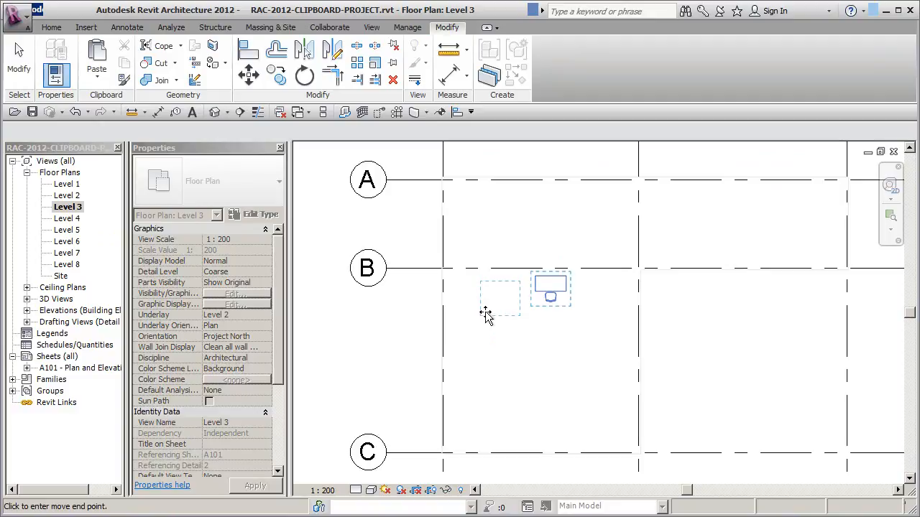
scroll(485, 314, "up", 1)
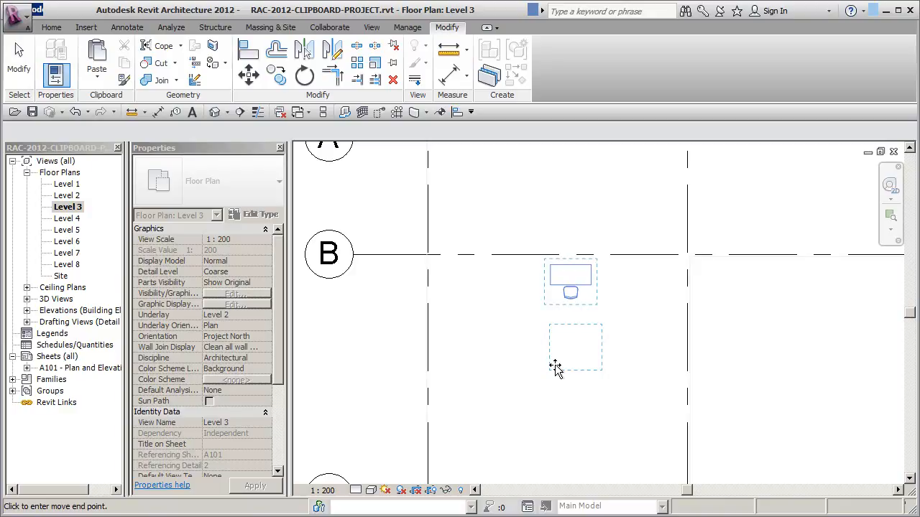
scroll(558, 341, "up", 2)
middle_click_drag(560, 355, 546, 405)
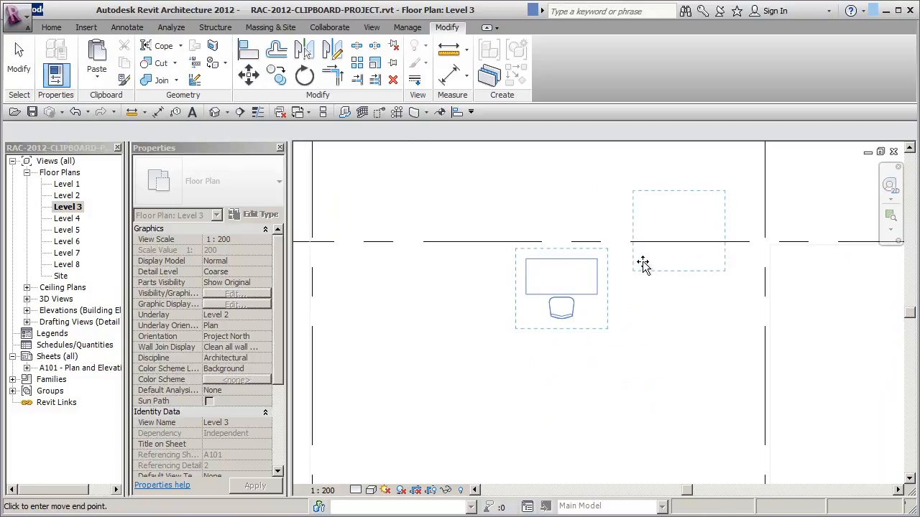
left_click(642, 264)
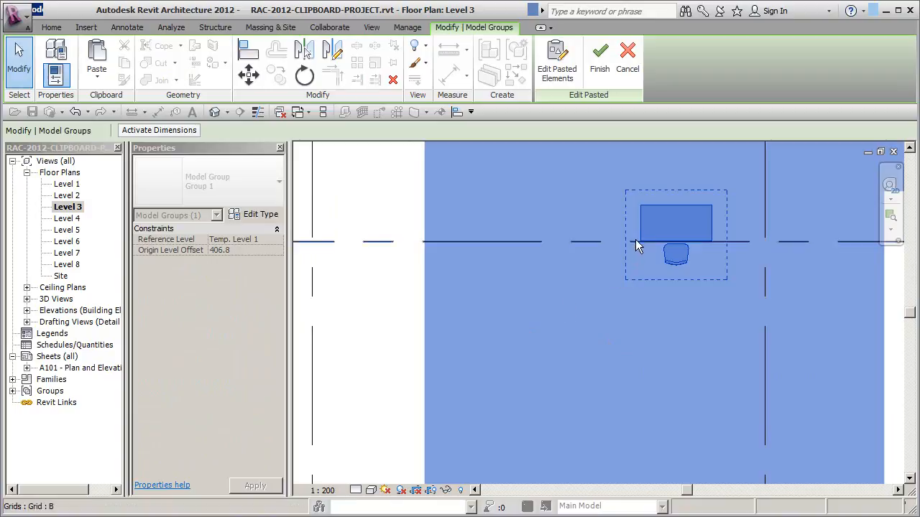
Move the pasted desk and chair by the desk's lower corner to below grid line B, about midway between grids 1 and 2.
left_click(248, 74)
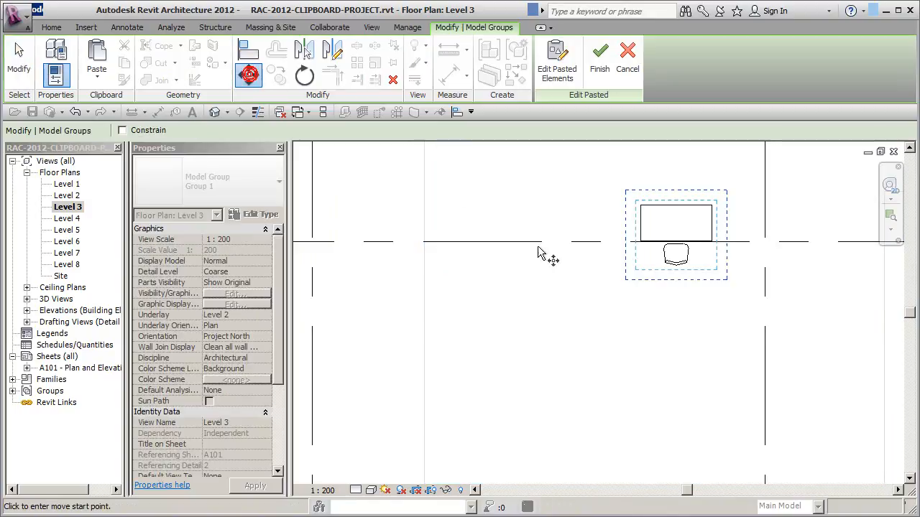
left_click(661, 208)
left_click(641, 244)
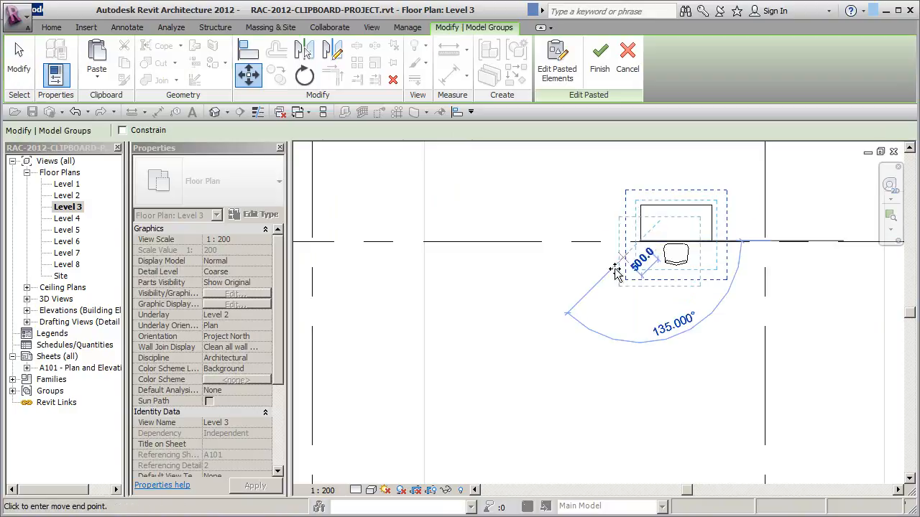
left_click(524, 335)
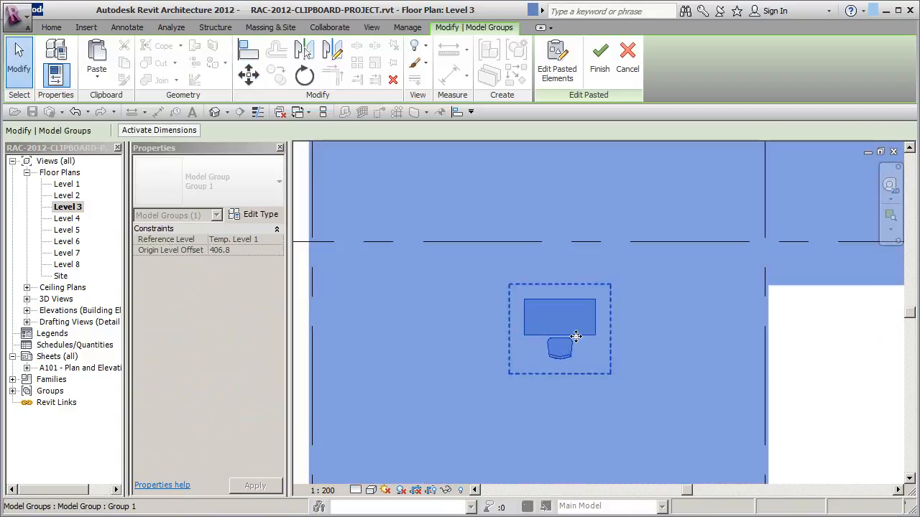
scroll(576, 336, "down", 5)
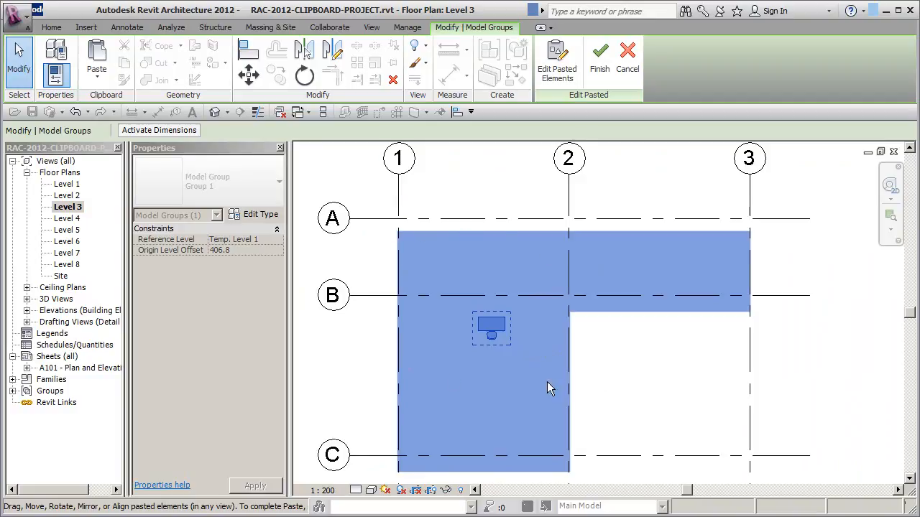
Finish editing the pasted desk and chair on Level 3 and examine their height in the South elevation.
left_click(598, 344)
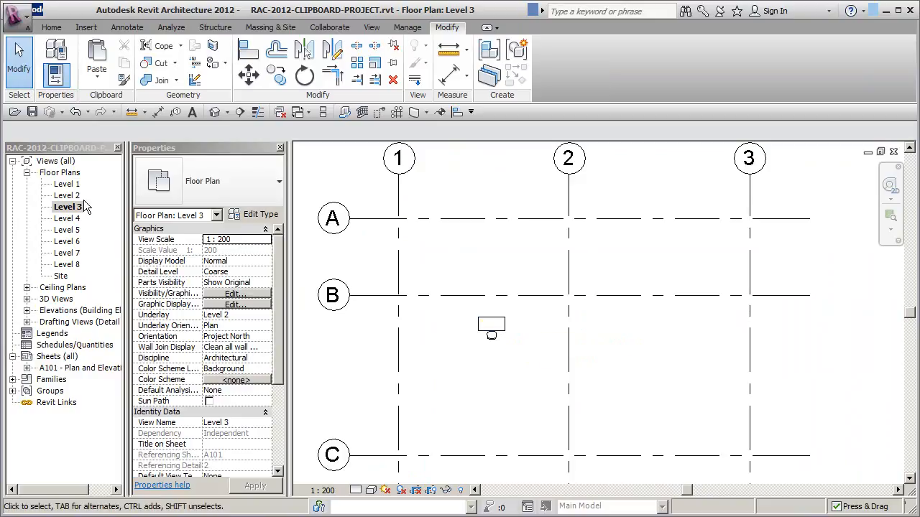
scroll(493, 332, "up", 3)
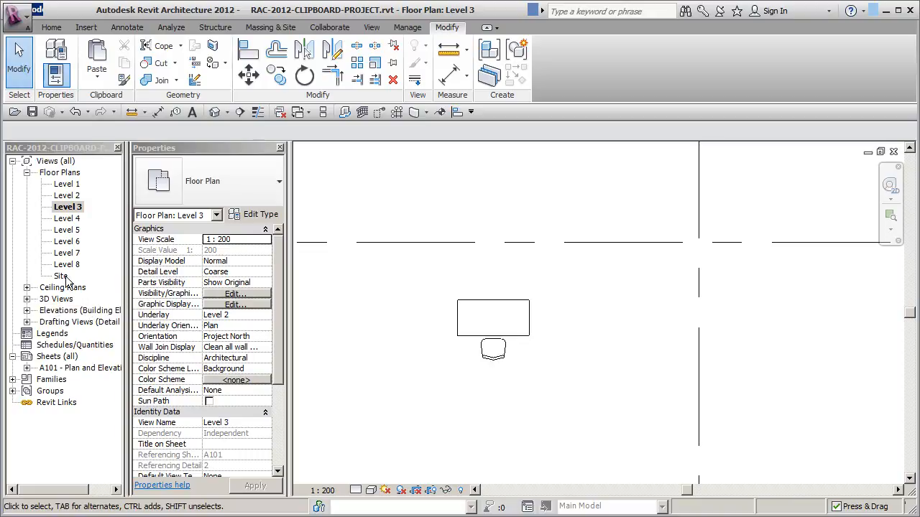
left_click(27, 311)
double_click(64, 345)
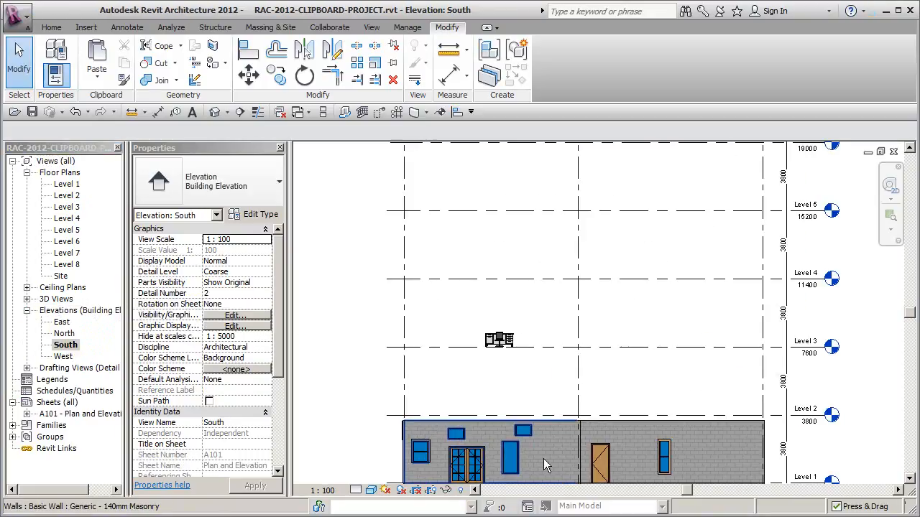
scroll(511, 345, "up", 5)
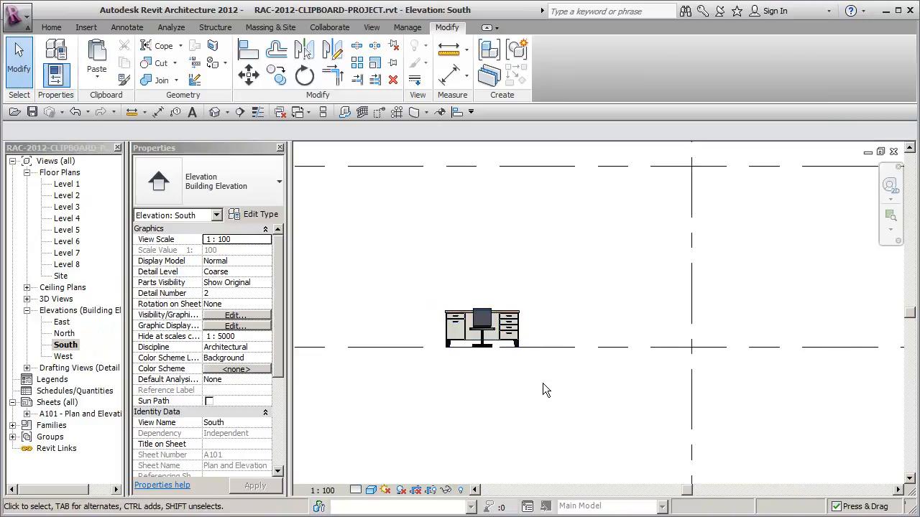
scroll(522, 344, "up", 2)
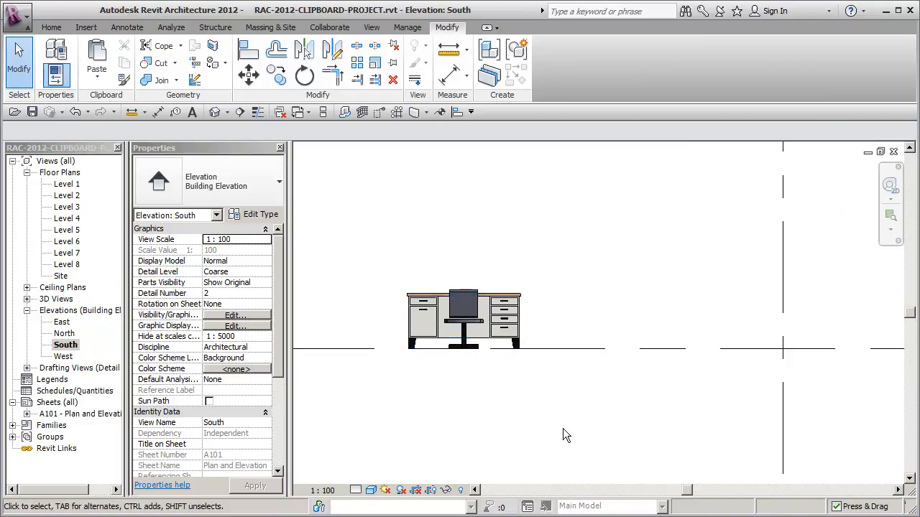
scroll(558, 428, "down", 2)
middle_click_drag(532, 426, 554, 290)
scroll(528, 374, "down", 1)
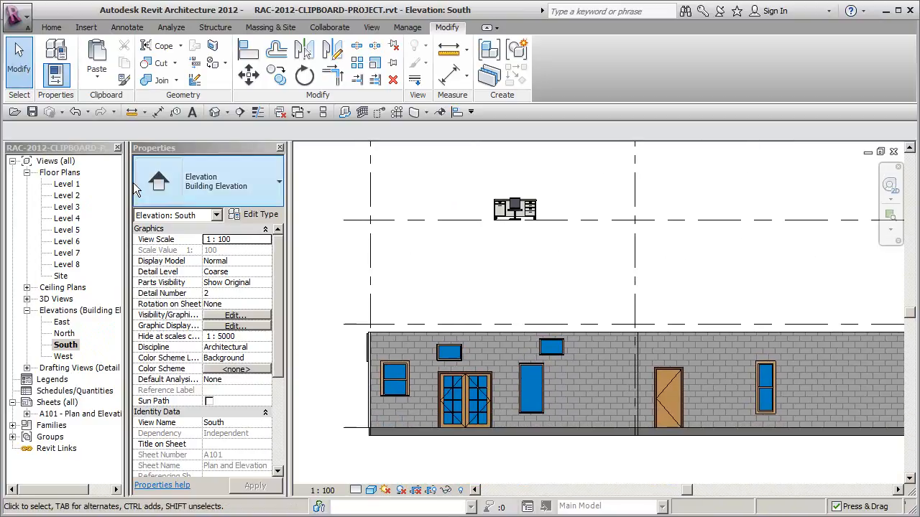
Copy the Desk text note with its leader from Level 1 and paste it beside the desk in the Level 3 floor plan.
double_click(66, 186)
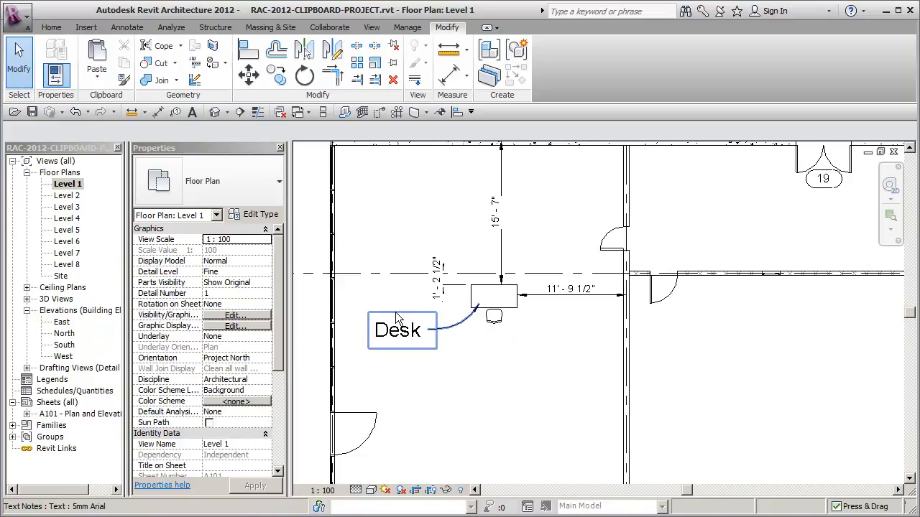
middle_click_drag(464, 363, 476, 368)
left_click(448, 351)
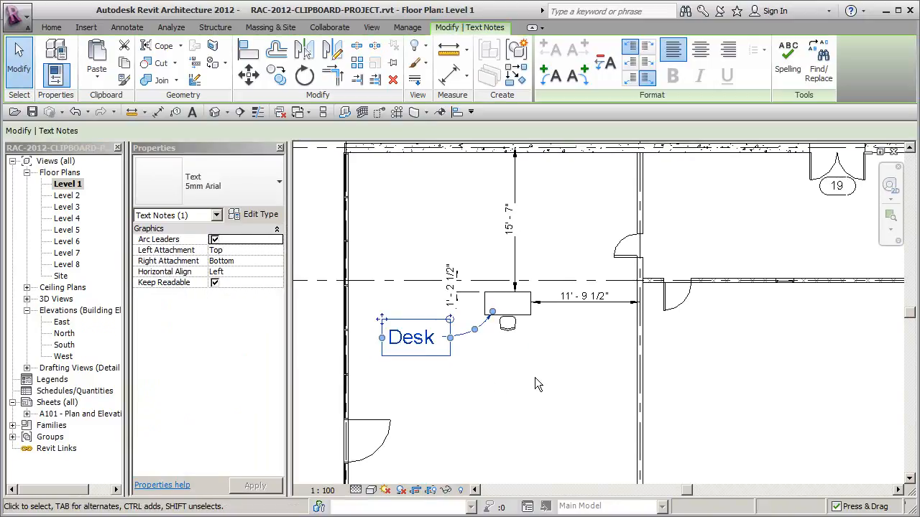
double_click(66, 219)
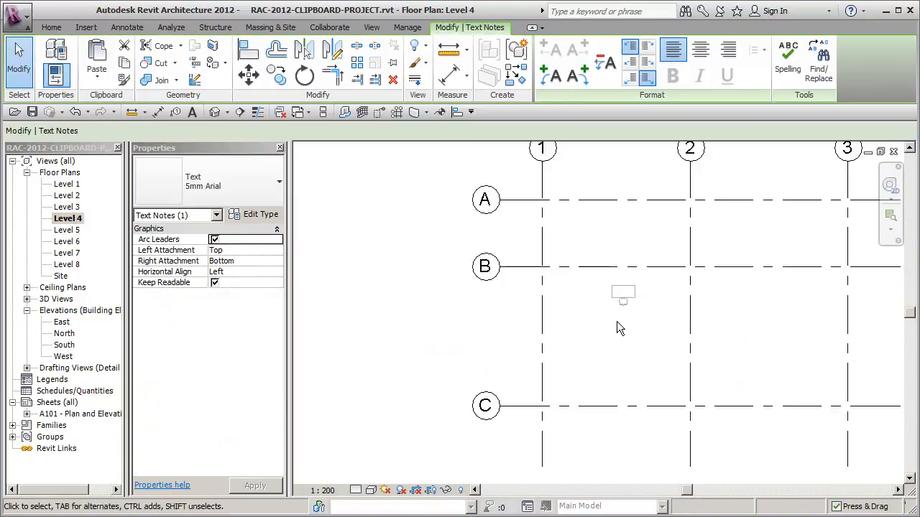
double_click(66, 207)
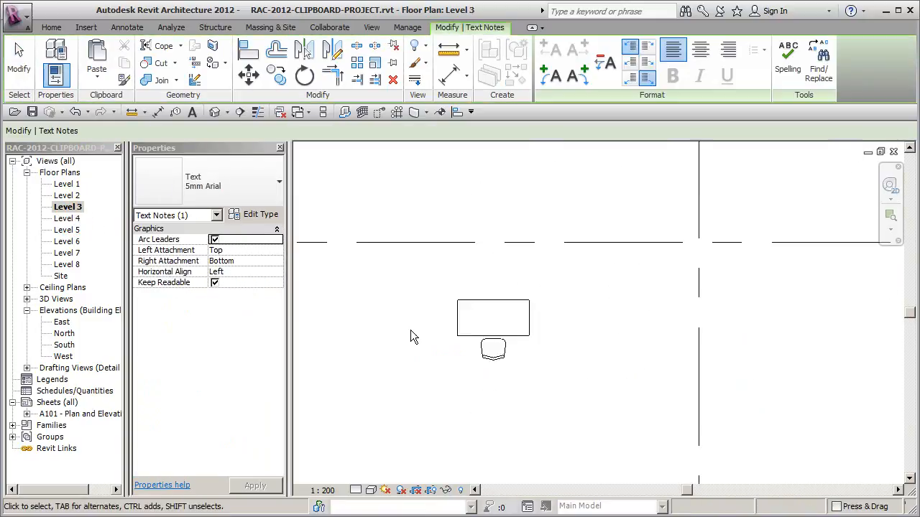
middle_click_drag(476, 376, 552, 352)
key("ctrl+v")
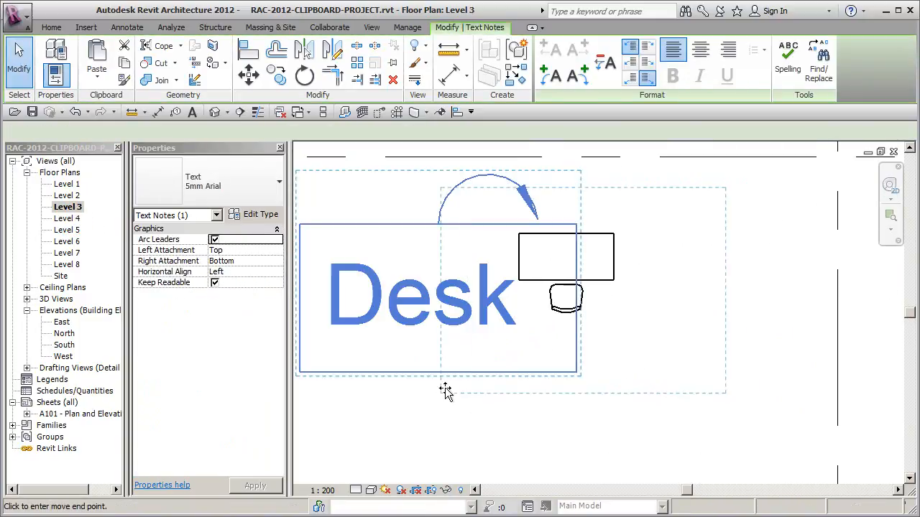
scroll(417, 414, "down", 1)
left_click(363, 422)
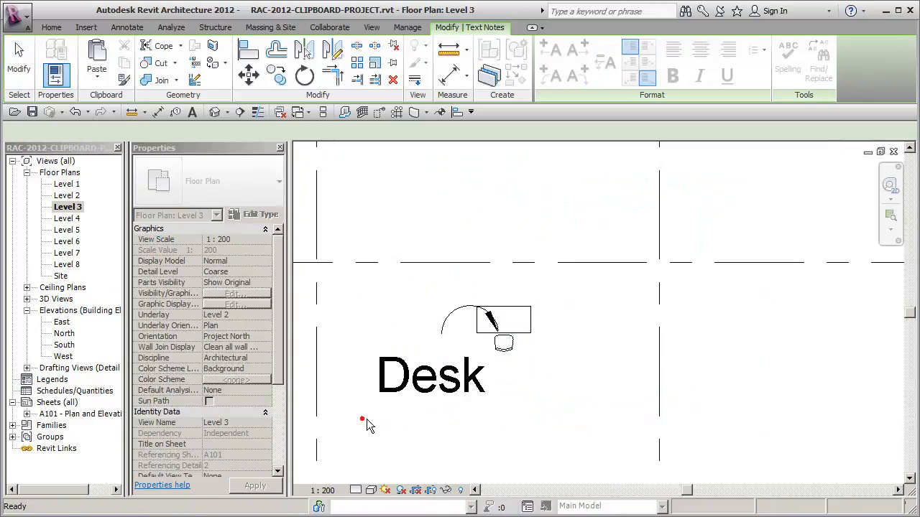
Move the pasted Desk note clear of the Level 3 desk and point its leader arrow at the desk's lower right corner.
middle_click_drag(591, 416, 702, 387)
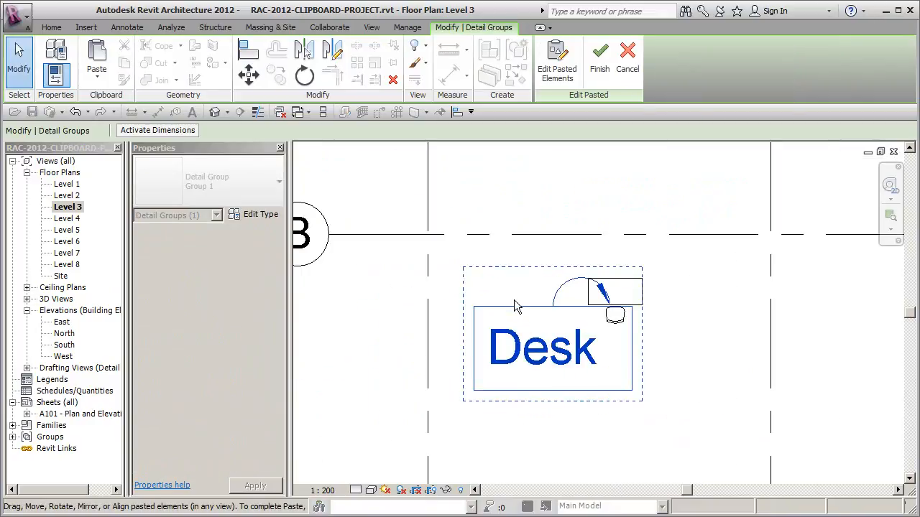
left_click_drag(521, 305, 518, 300)
left_click(616, 394)
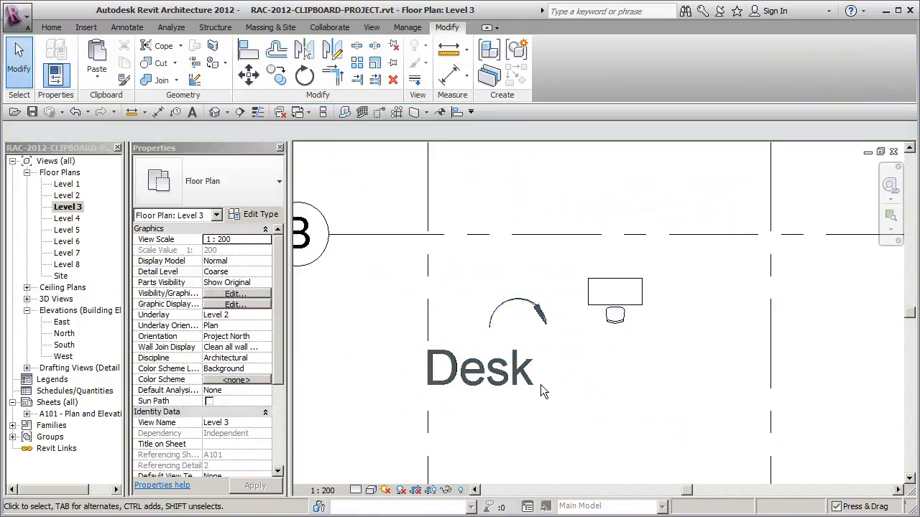
left_click(540, 357)
left_click_drag(547, 320, 639, 307)
left_click(672, 374)
scroll(668, 378, "down", 3)
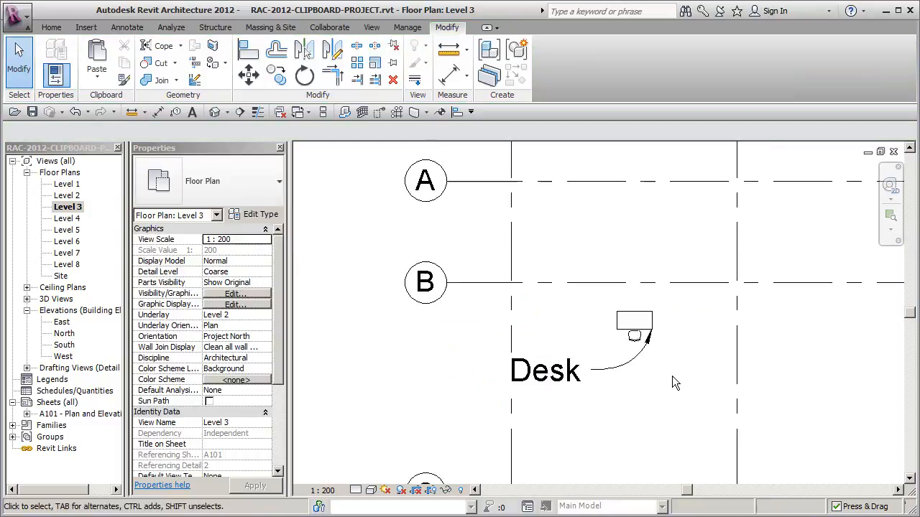
middle_click_drag(663, 382, 548, 364)
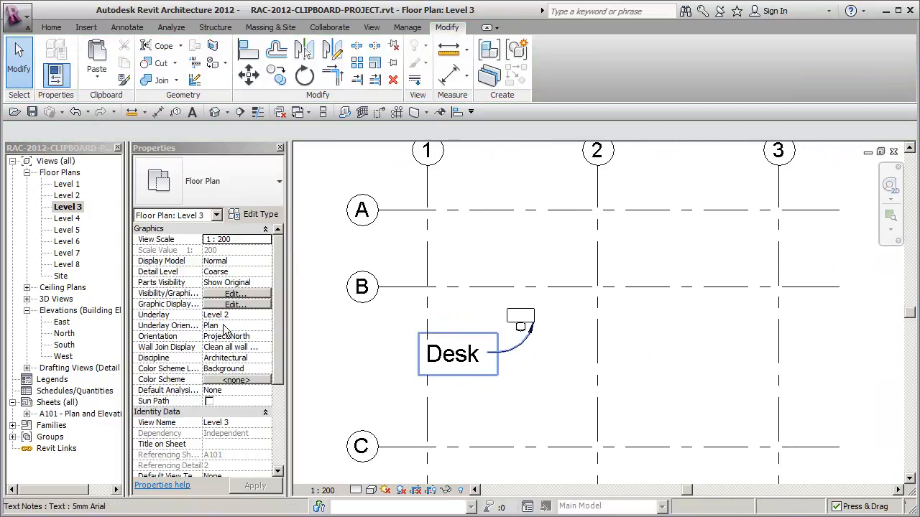
Paste the Desk note twice into the Level 8 floor plan, between grids 1 and 2 and between grids 2 and 3.
double_click(71, 264)
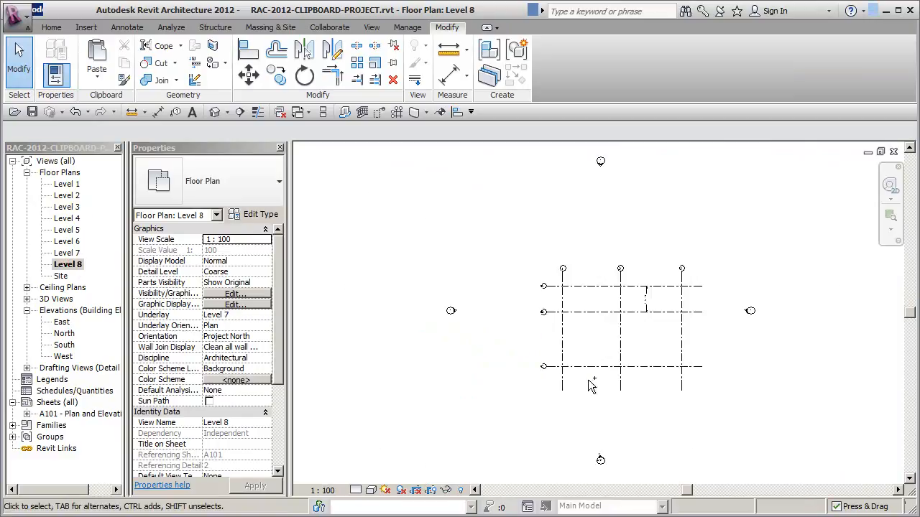
key("ctrl+v")
scroll(588, 358, "up", 3)
left_click(579, 350)
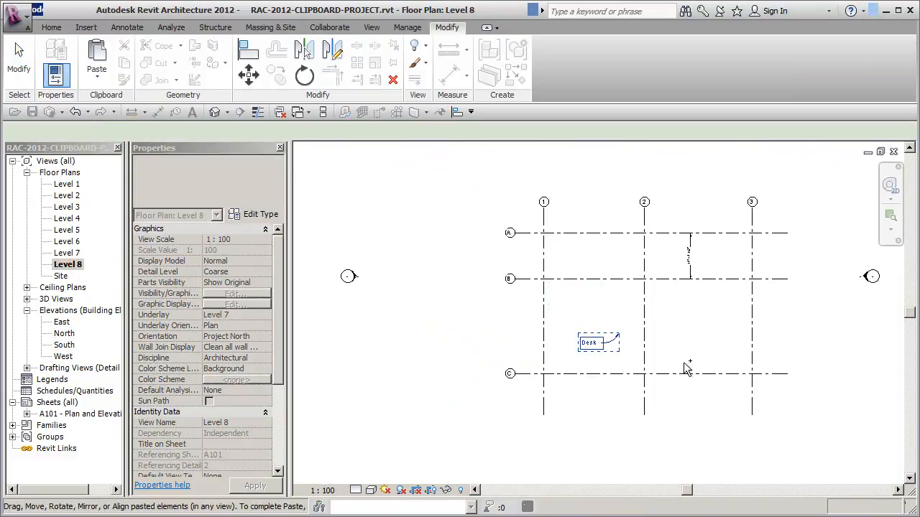
left_click_drag(585, 294, 678, 323)
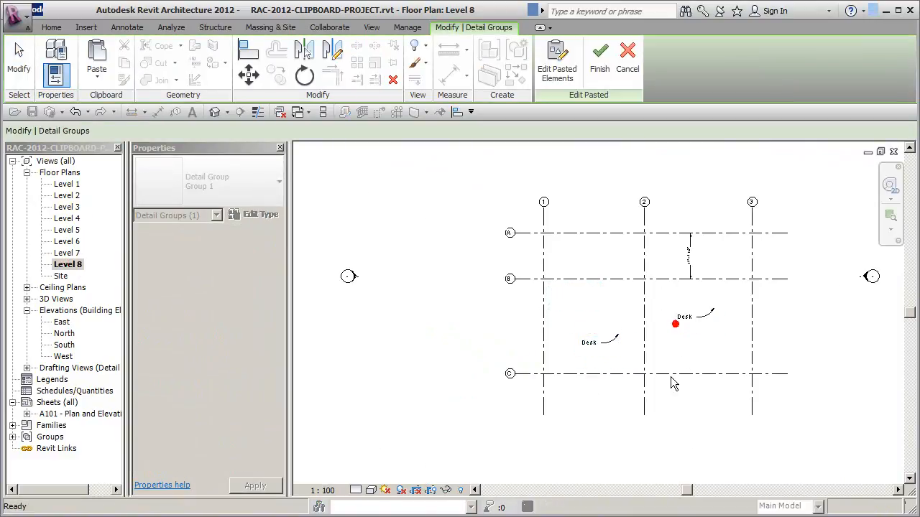
Paste the Desk note twice into the South elevation, beside the Level 3 desk and across grid 2 just below Level 5.
double_click(65, 344)
middle_click_drag(537, 336, 541, 473)
key("ctrl+v")
left_click(408, 273)
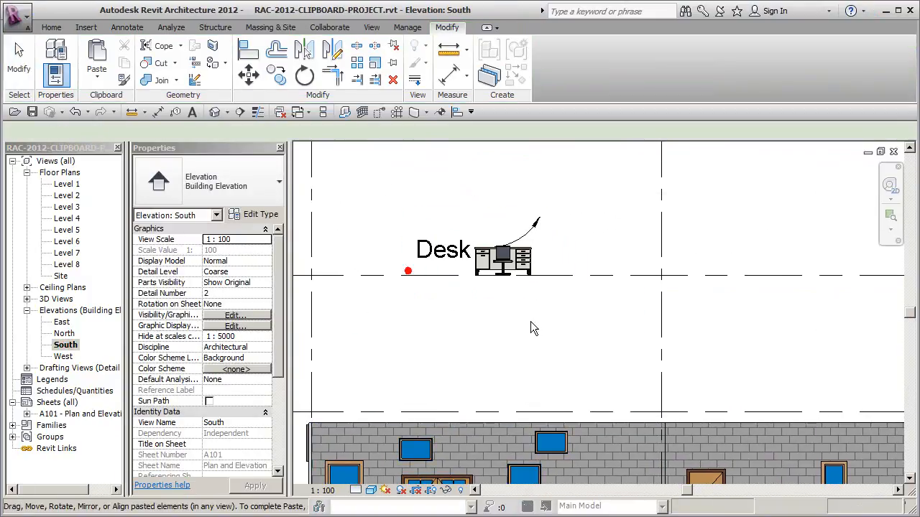
middle_click_drag(589, 273, 597, 460)
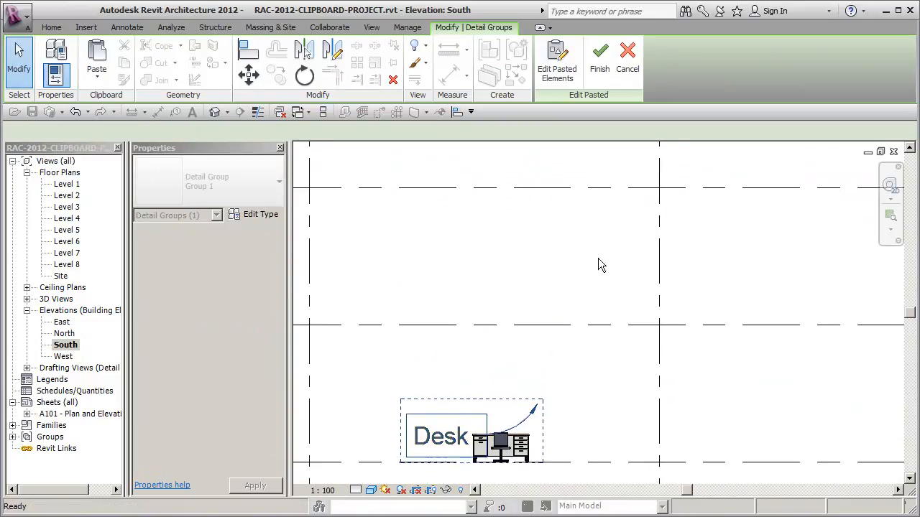
key("ctrl+v")
left_click(598, 259)
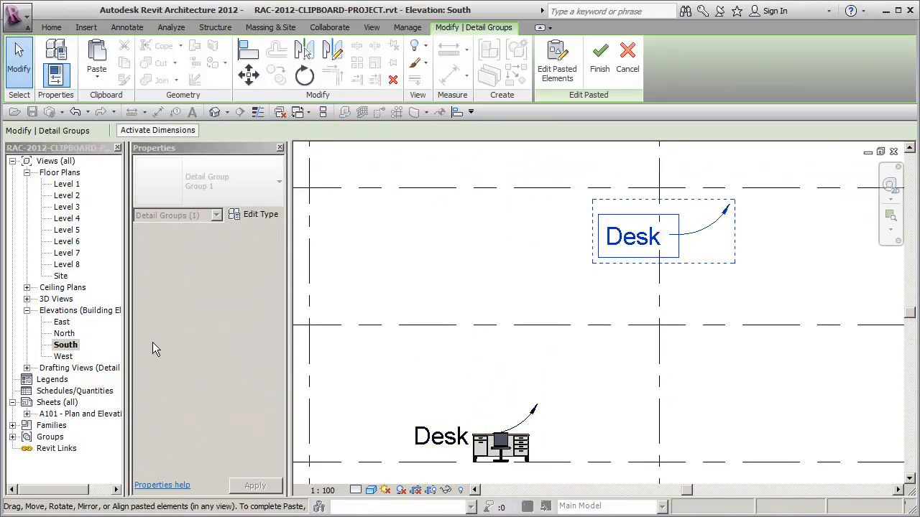
Paste the Desk note into the Level 4 ceiling plan, between grid lines B and C.
left_click(26, 287)
double_click(66, 332)
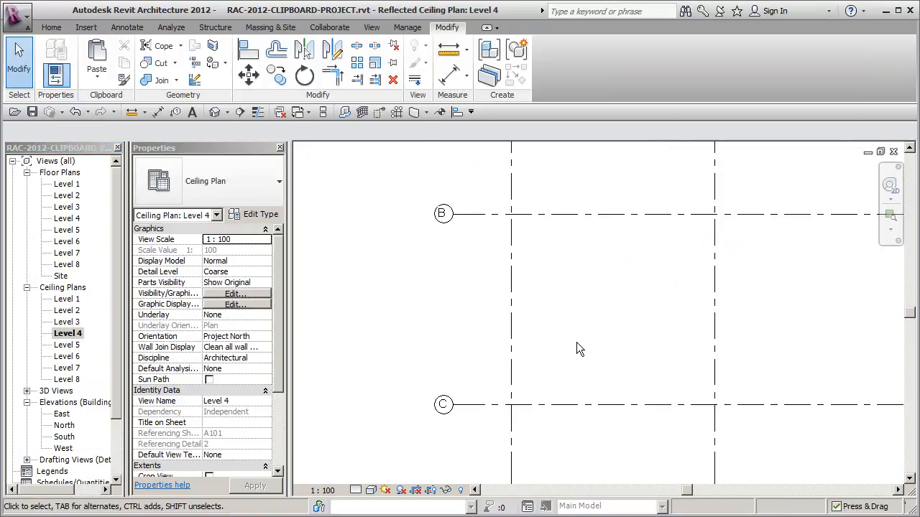
key("ctrl+v")
left_click(576, 342)
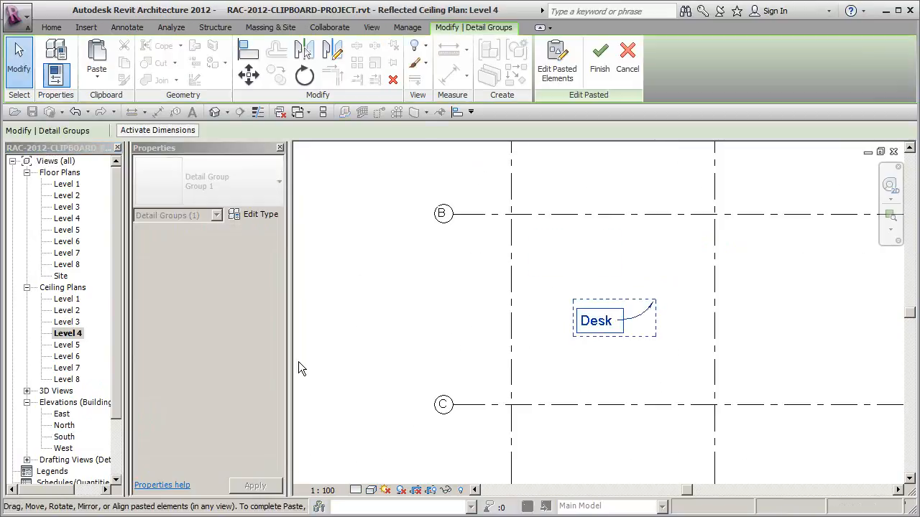
Paste the Desk note into the Level 8 ceiling plan and reshape its leader by moving the arrowhead higher above the note.
double_click(68, 379)
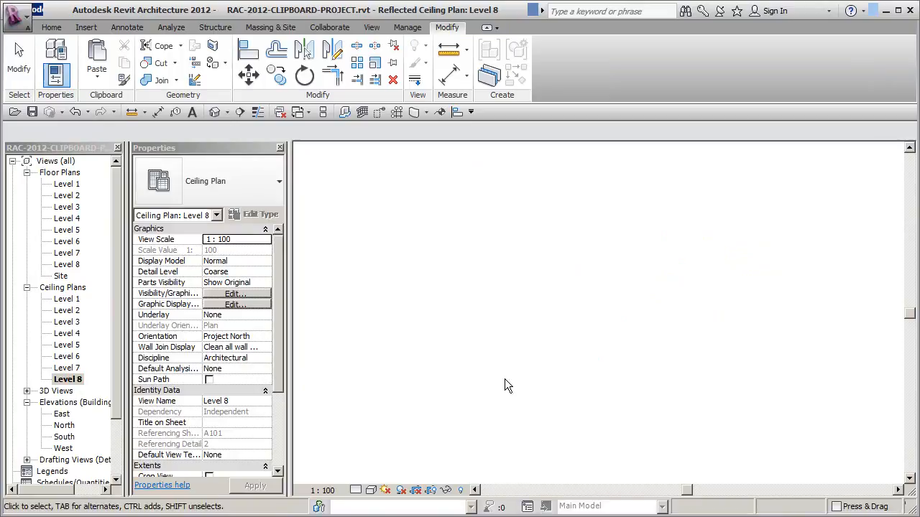
key("ctrl+v")
left_click(588, 344)
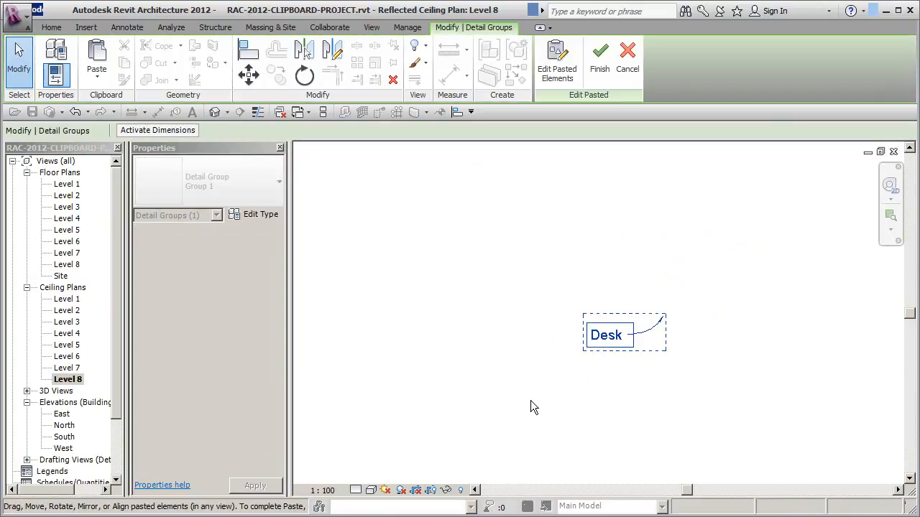
left_click(613, 378)
left_click(613, 343)
left_click_drag(662, 317, 645, 294)
left_click(715, 328)
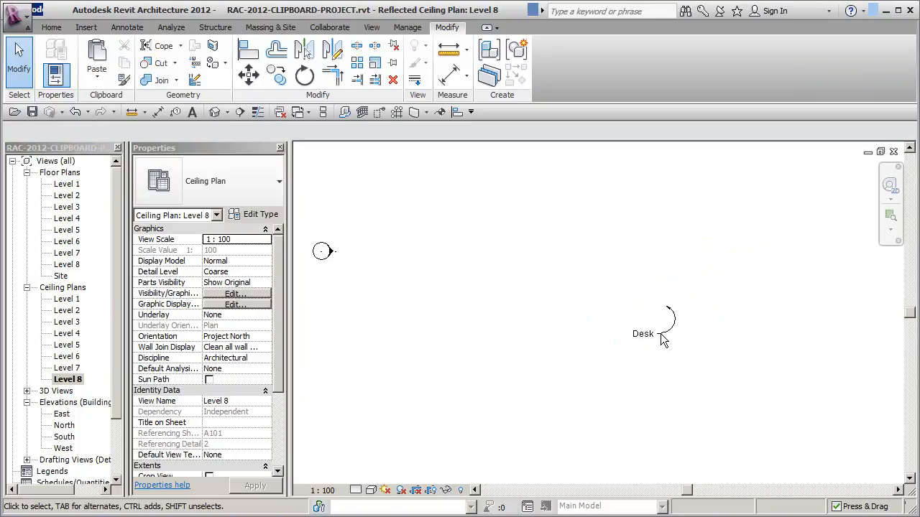
Copy the south masonry wall containing the double door from the Level 1 floor plan.
left_click(30, 287)
left_click(27, 288)
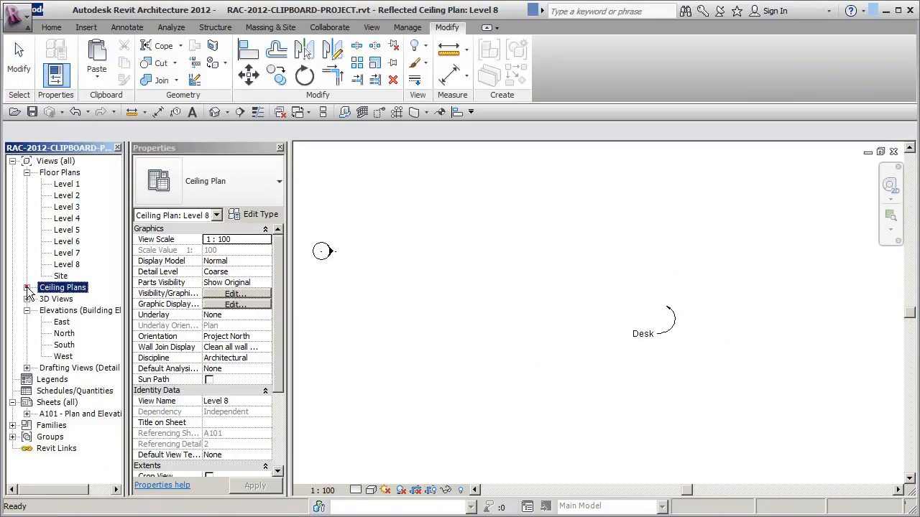
double_click(67, 184)
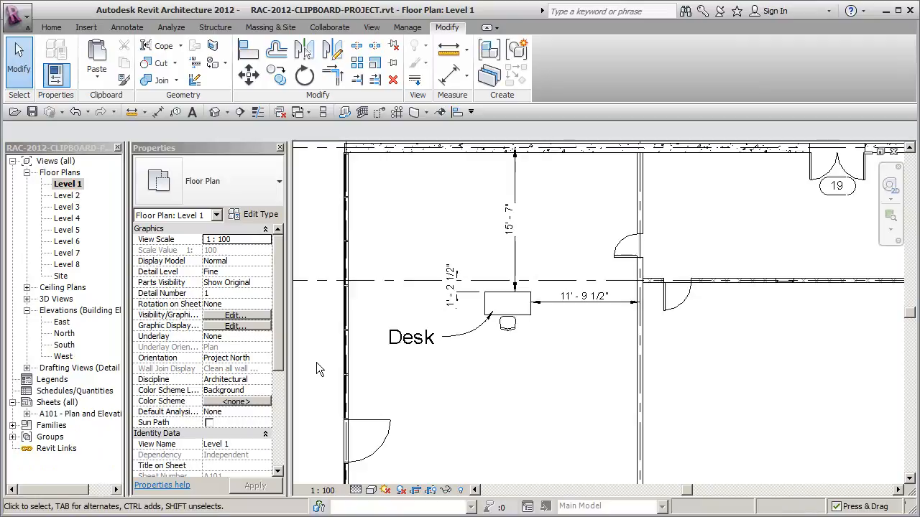
middle_click_drag(439, 390, 480, 386)
left_click(454, 335)
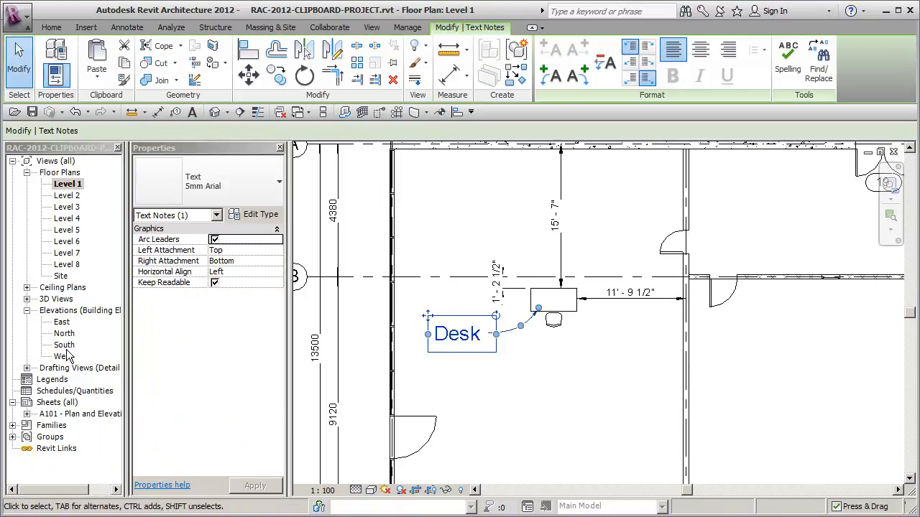
left_click(477, 423)
middle_click_drag(483, 410, 452, 346)
scroll(454, 357, "down", 1)
middle_click_drag(536, 410, 515, 315)
middle_click_drag(521, 426, 538, 406)
left_click(481, 378)
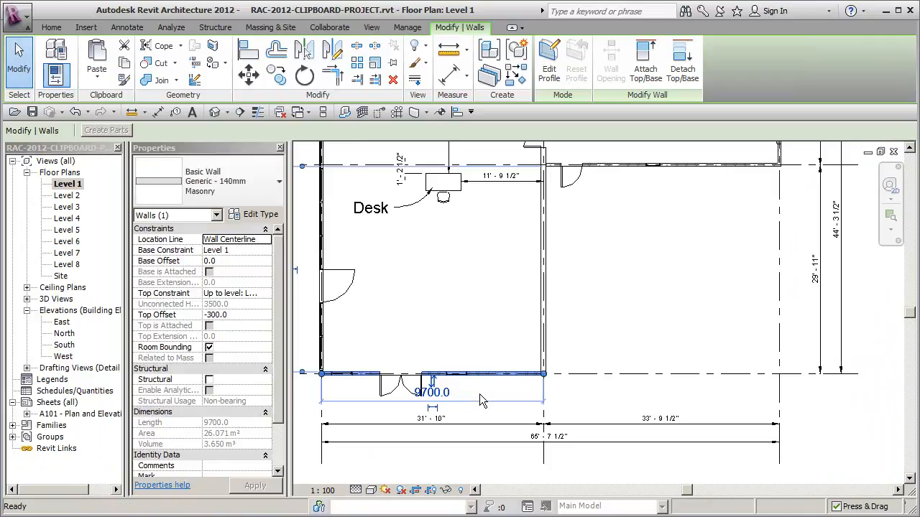
left_click(593, 316)
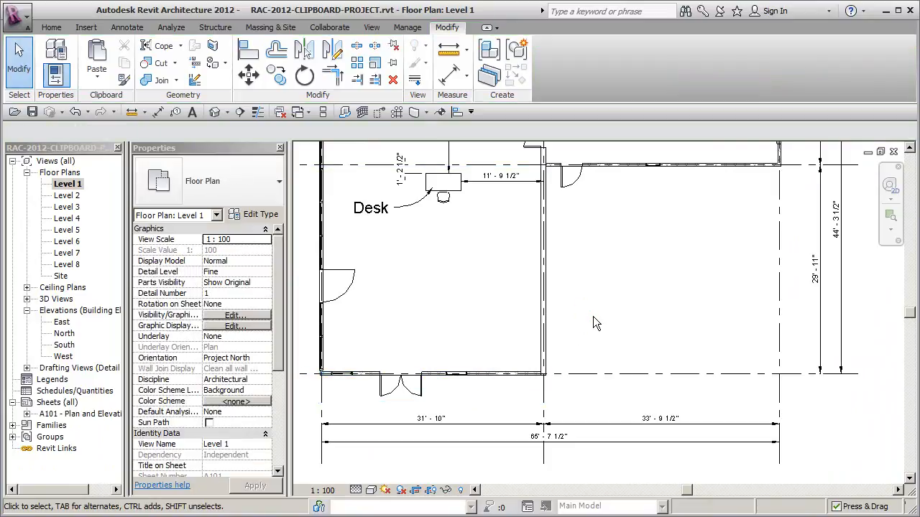
Paste the copied wall into the South elevation, just above Level 3 and starting slightly before grid 2.
double_click(63, 345)
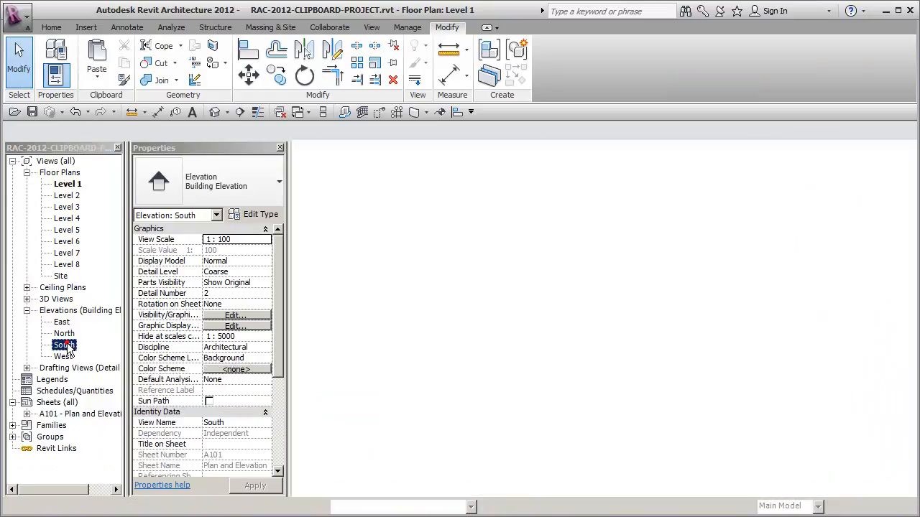
scroll(561, 344, "down", 3)
scroll(575, 359, "down", 2)
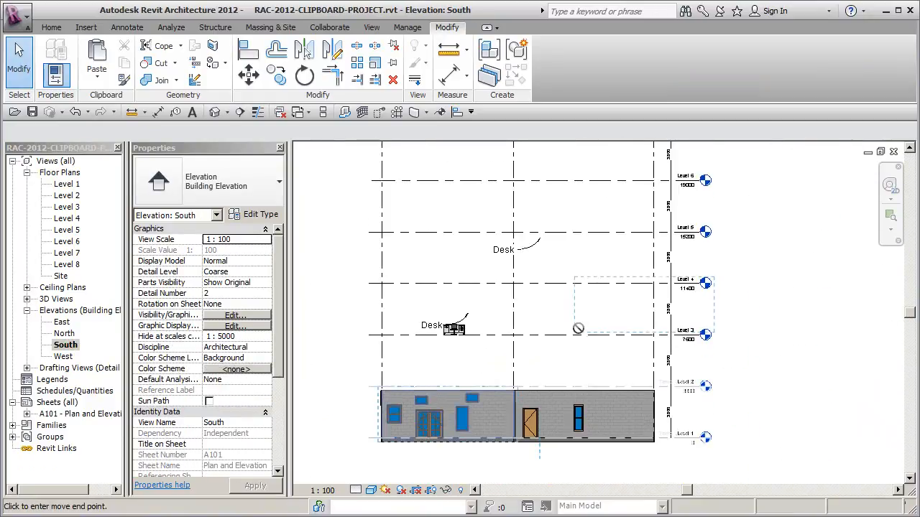
key("ctrl+v")
left_click(498, 322)
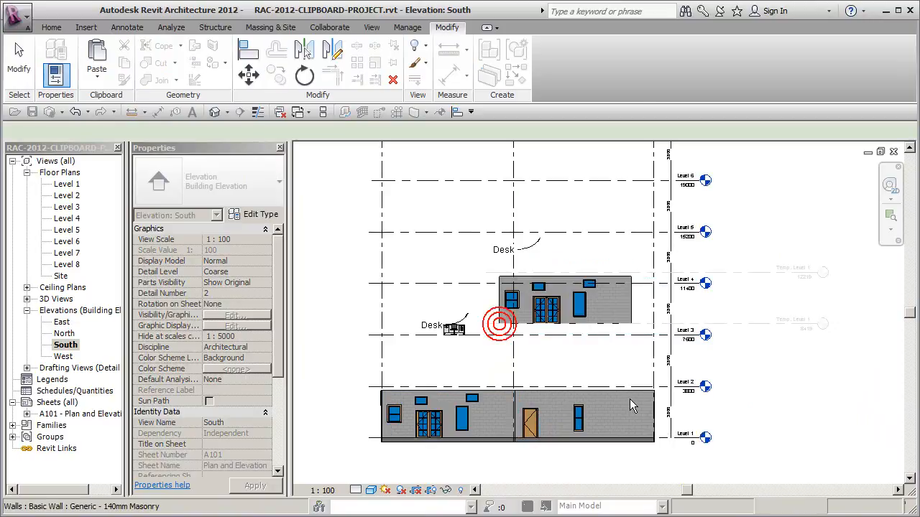
Set the pasted wall's base and top offsets to 0 so it spans exactly from Level 3 to Level 4.
left_click(725, 312)
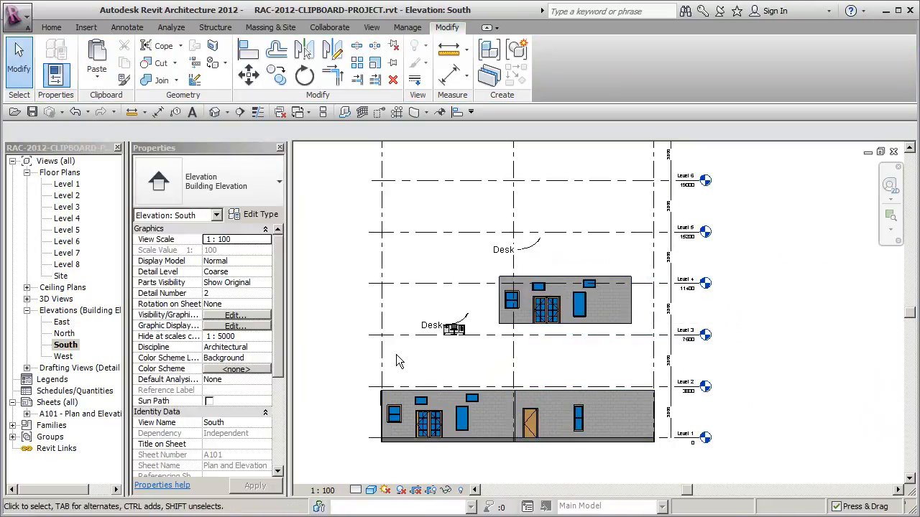
scroll(590, 333, "up", 1)
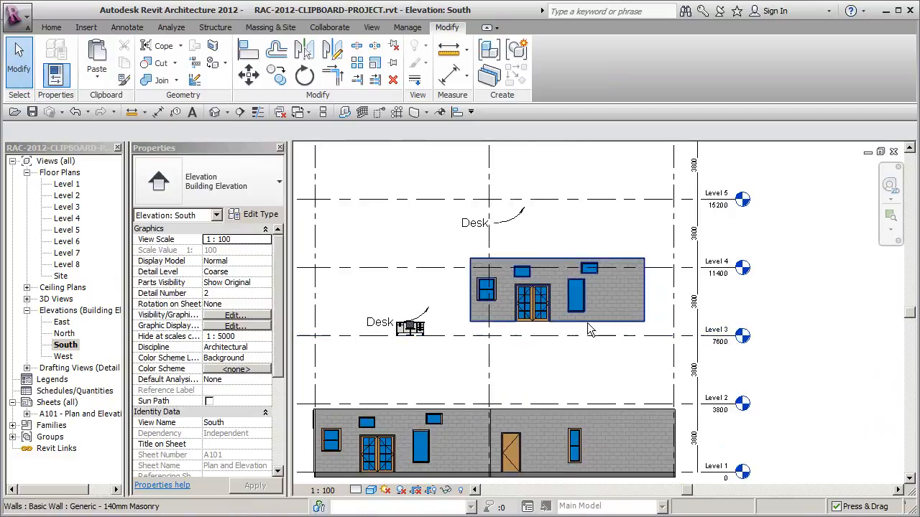
left_click(588, 324)
scroll(581, 338, "up", 1)
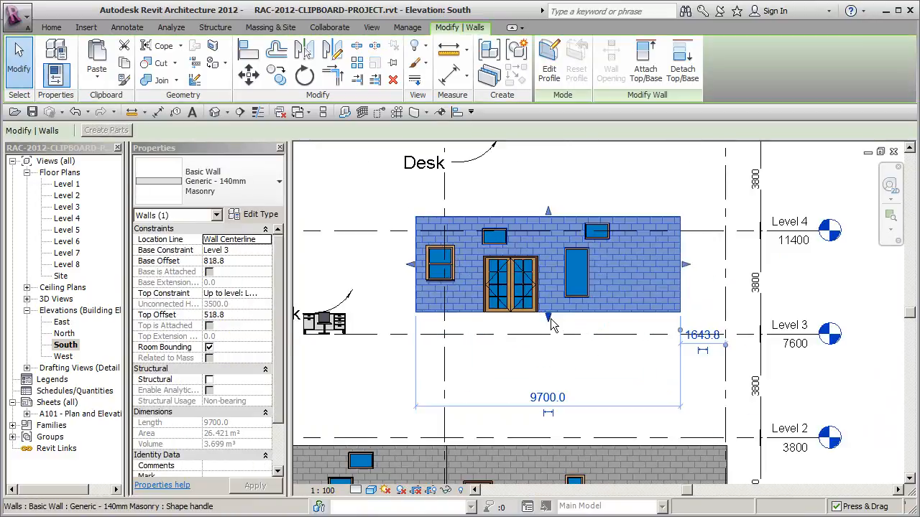
left_click(232, 262)
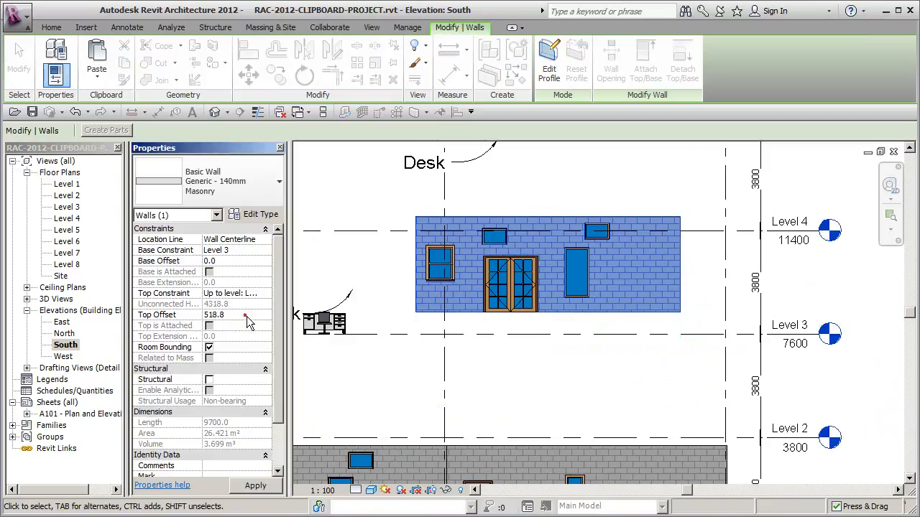
left_click(434, 378)
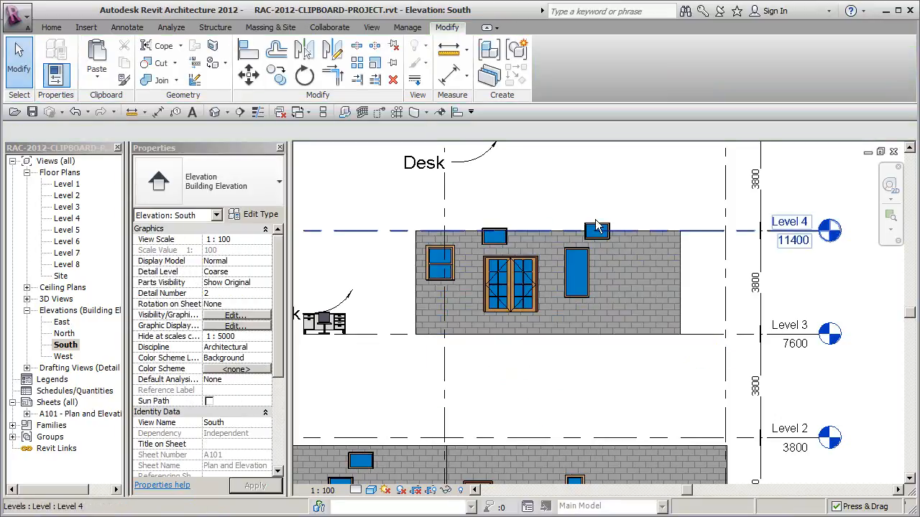
Move the pasted wall's two small fixed windows to the east side of the tall window, below the wall's top edge.
left_click_drag(605, 228, 624, 271)
left_click_drag(504, 235, 677, 273)
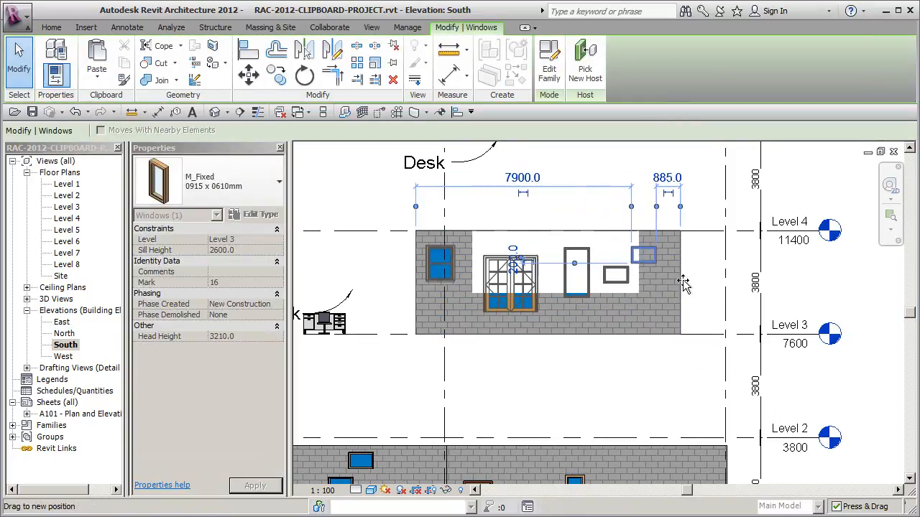
left_click(704, 298)
scroll(626, 273, "down", 2)
middle_click_drag(625, 273, 587, 194)
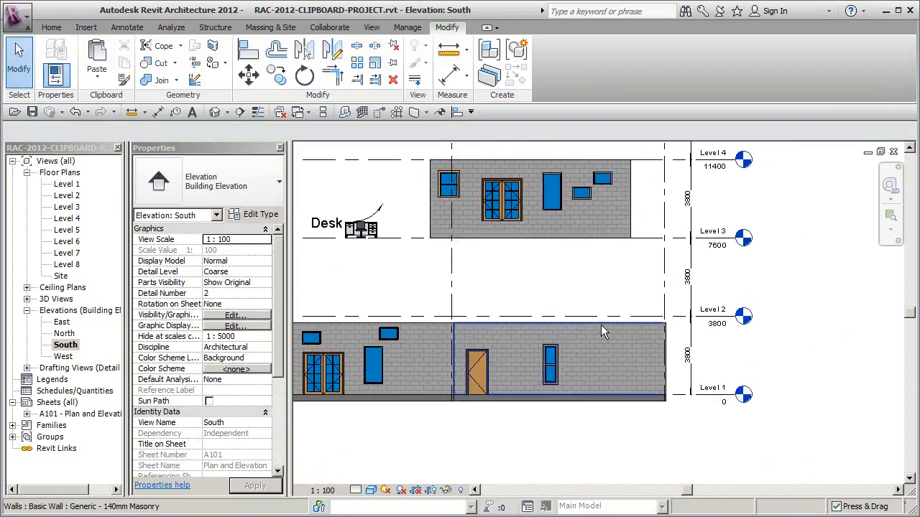
left_click(601, 327)
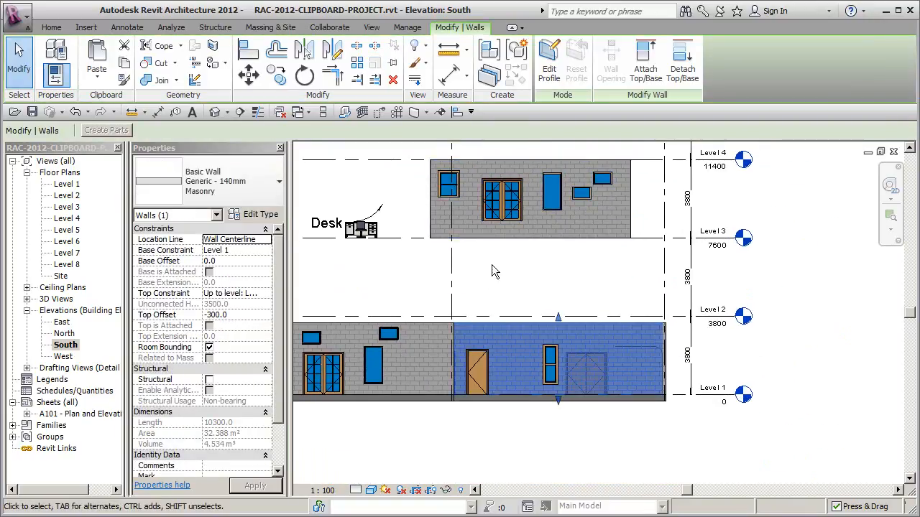
left_click(492, 264)
middle_click_drag(500, 275, 538, 334)
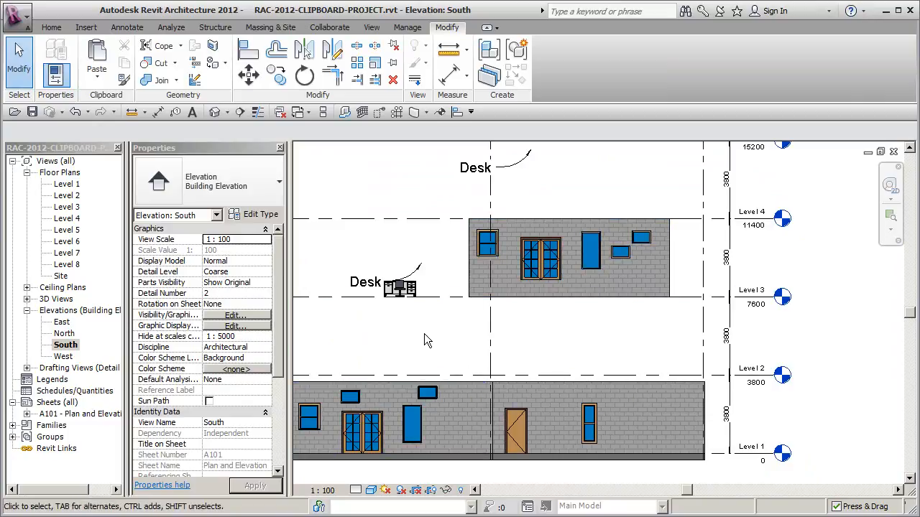
scroll(424, 334, "down", 1)
Try to paste the copied wall into the default 3D view, behind the building.
left_click(215, 112)
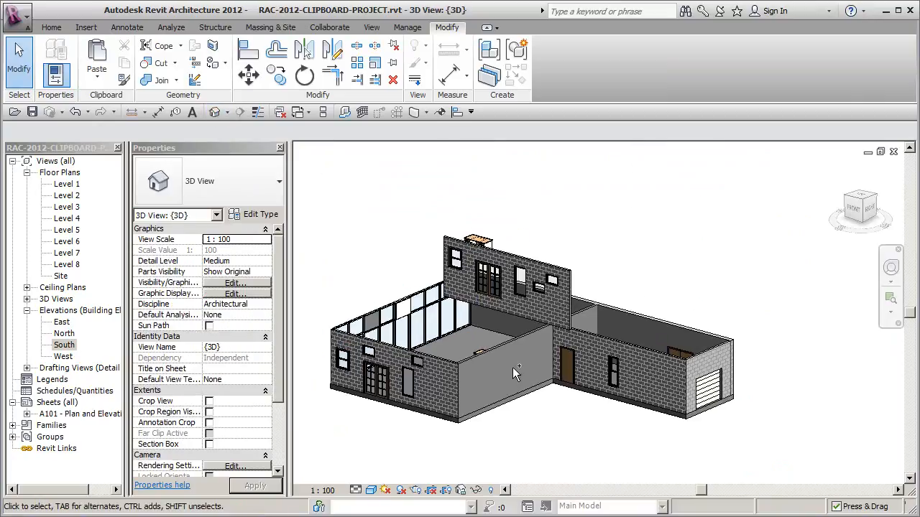
key("ctrl+v")
left_click(610, 269)
middle_click_drag(644, 373, 730, 321, "shift")
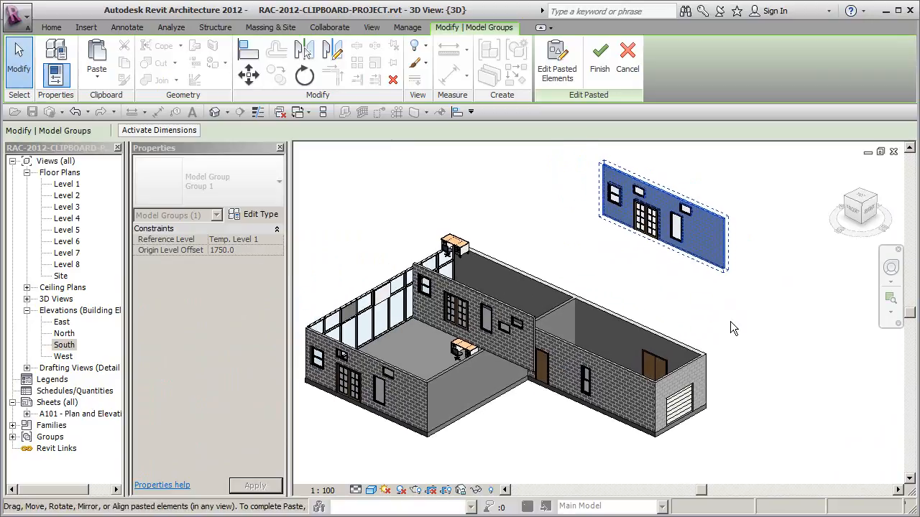
left_click(627, 61)
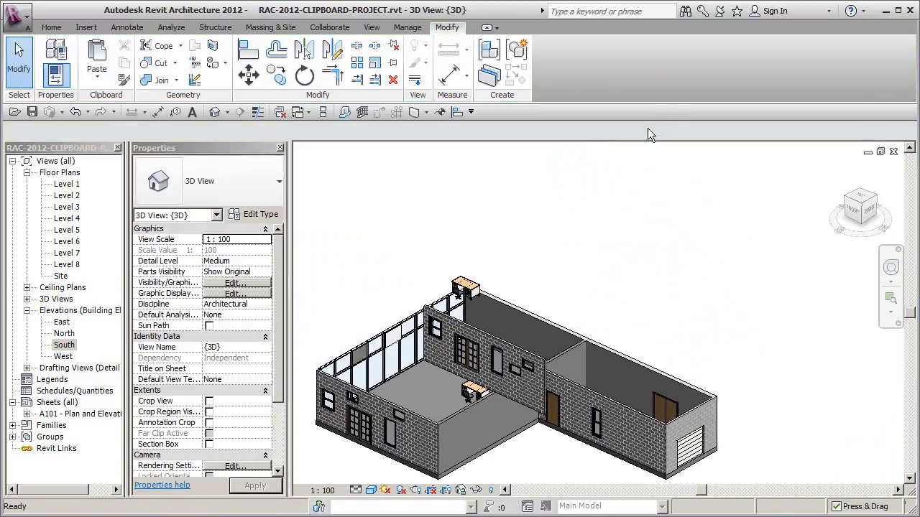
Examine the active work plane of the 3D view in the Workplane Viewer.
left_click(51, 27)
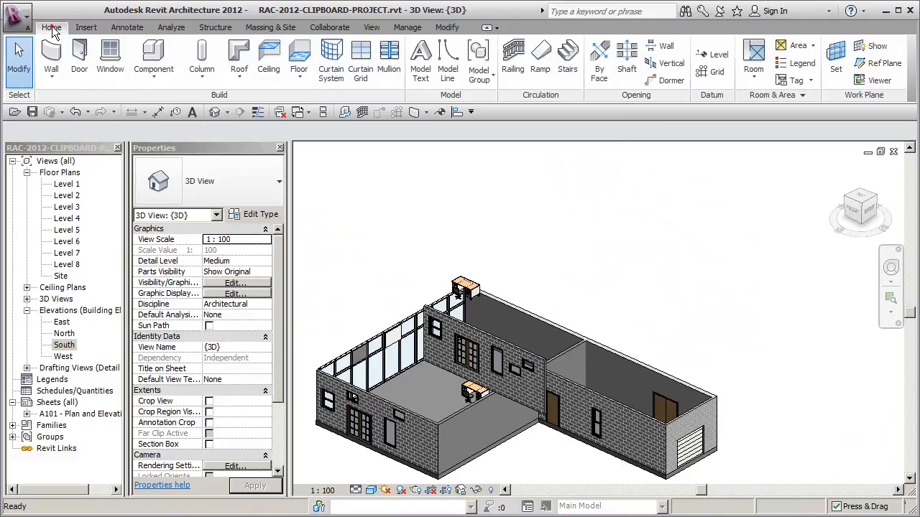
left_click(874, 85)
left_click(763, 278)
middle_click_drag(762, 280, 841, 269, "shift")
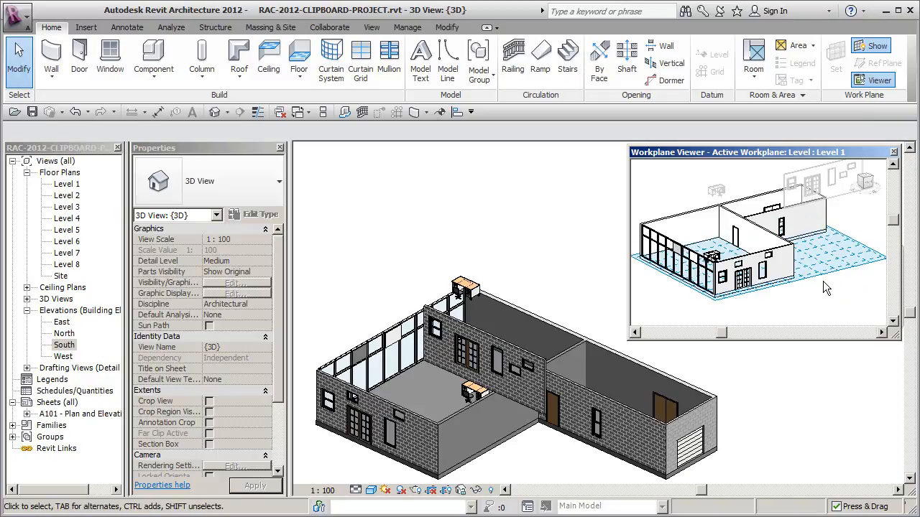
left_click(893, 152)
Paste the copied wall into the 3D view, west of the building, and delete that pasted copy.
scroll(678, 336, "down", 2)
middle_click_drag(681, 381, 702, 379, "shift")
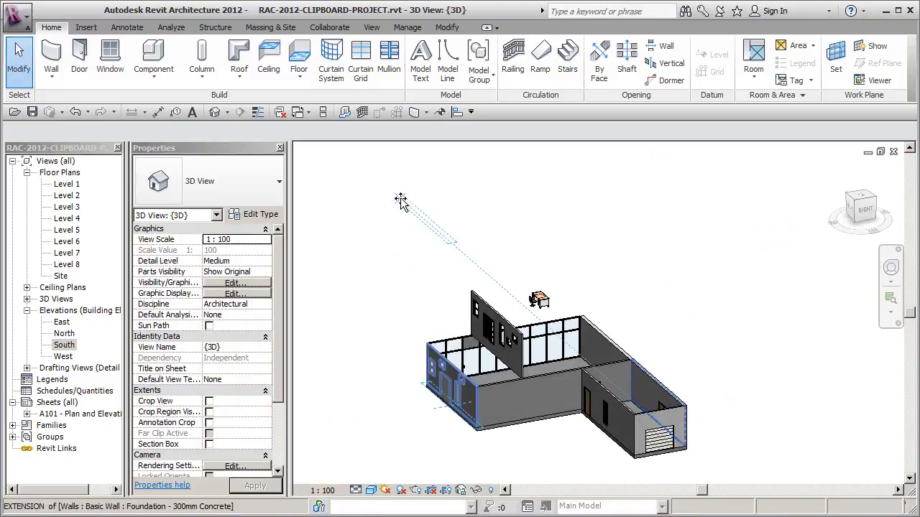
left_click(372, 299)
middle_click_drag(385, 408, 417, 386, "shift")
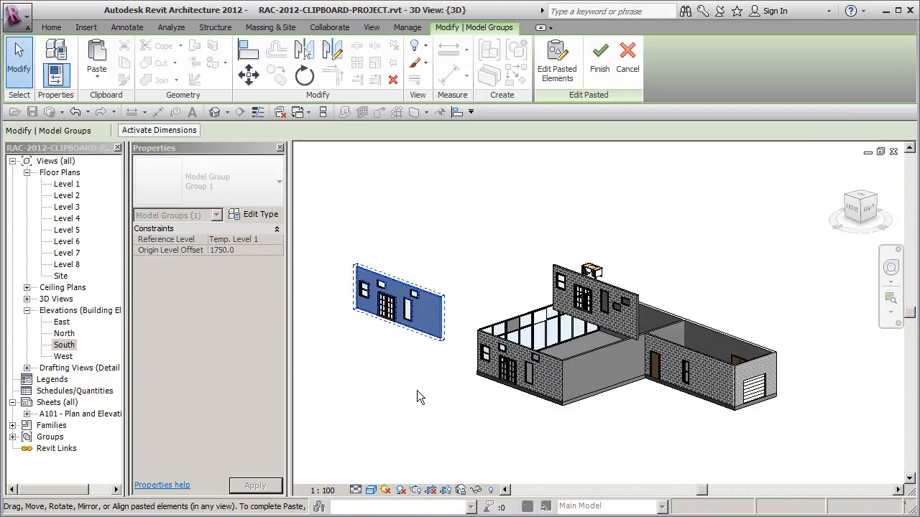
left_click(422, 364)
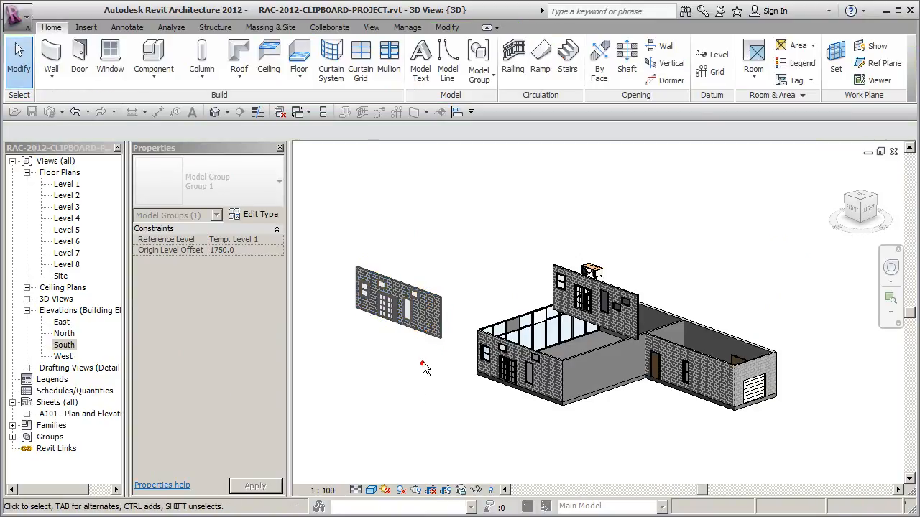
left_click(425, 341)
key("Delete")
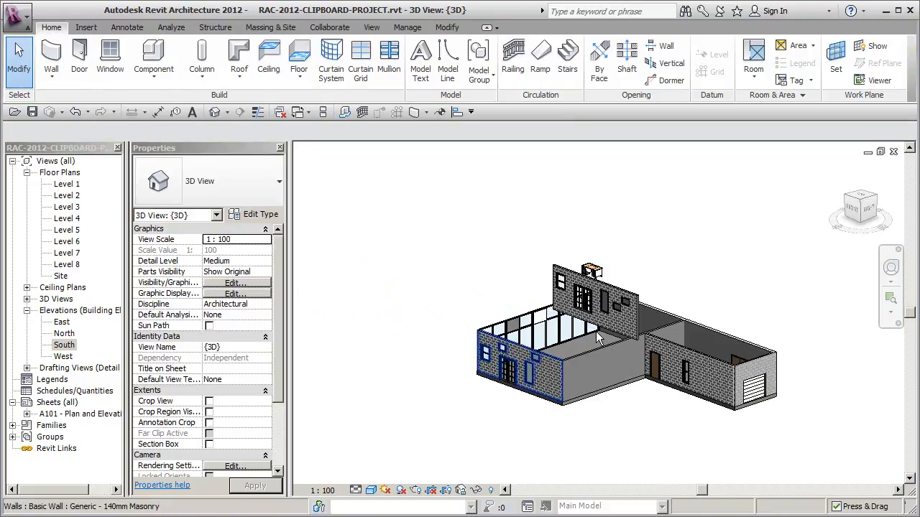
Examine the wall positions in the South elevation and the walls and grid lines in the Level 1 floor plan.
double_click(86, 343)
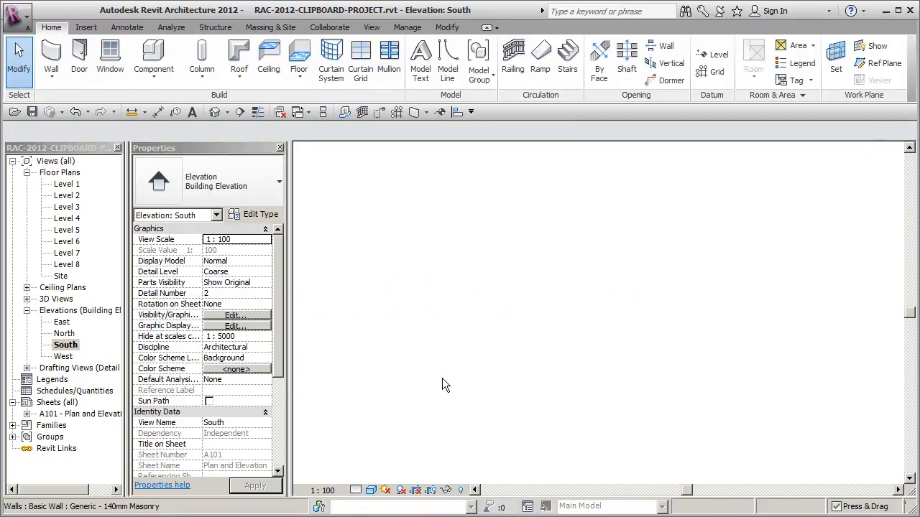
middle_click_drag(510, 338, 548, 366)
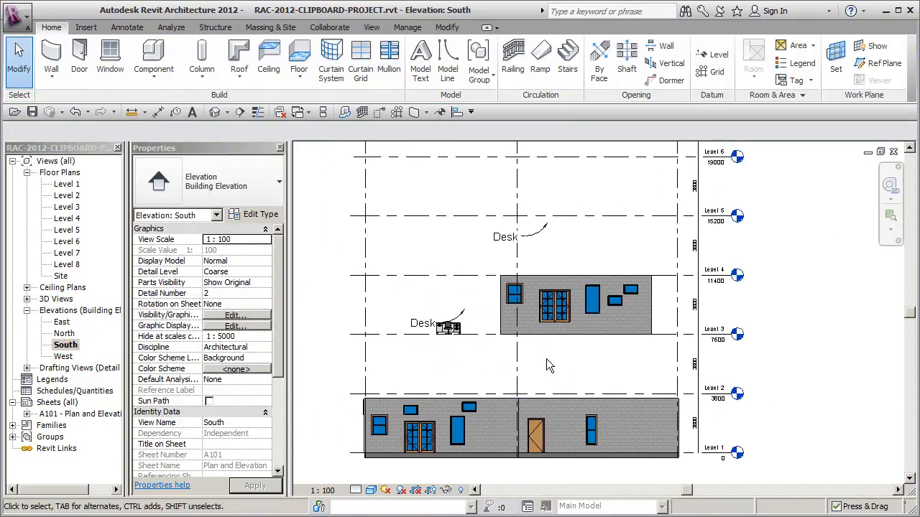
double_click(67, 184)
scroll(528, 321, "down", 1)
middle_click_drag(532, 308, 515, 413)
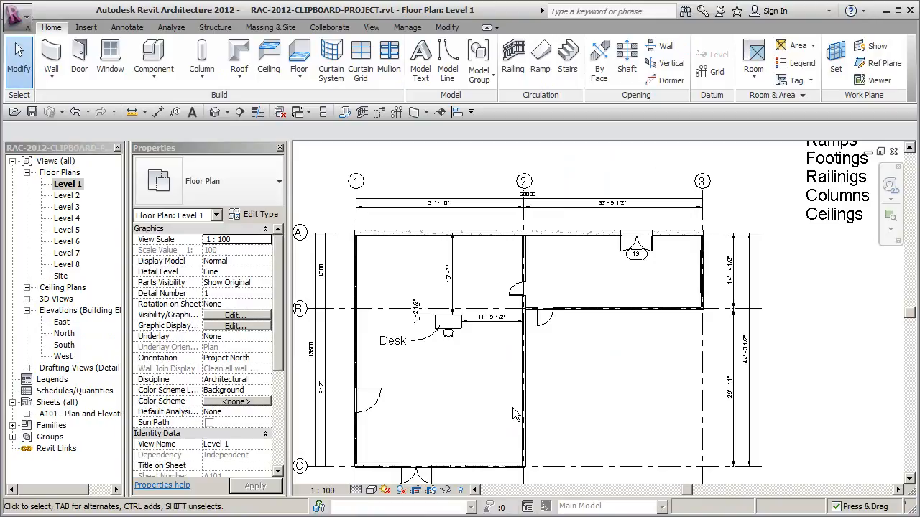
middle_click_drag(411, 263, 453, 275)
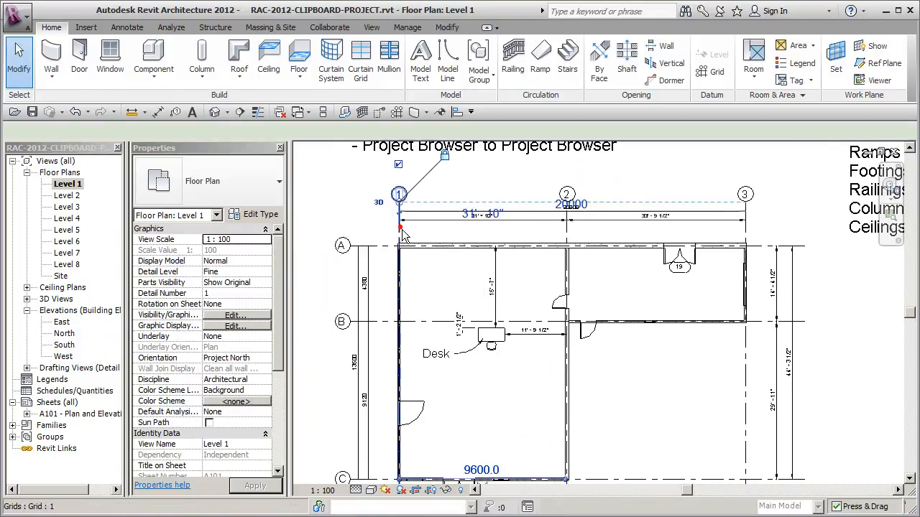
left_click(401, 233)
left_click(441, 280)
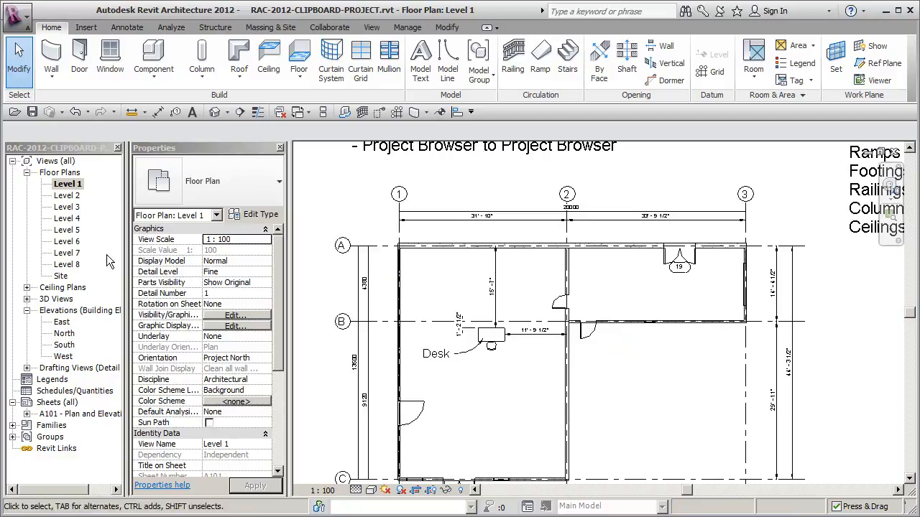
In the North elevation, copy the Level 3 masonry wall with its door and windows up onto Level 6, shifted slightly toward grid 3.
double_click(64, 333)
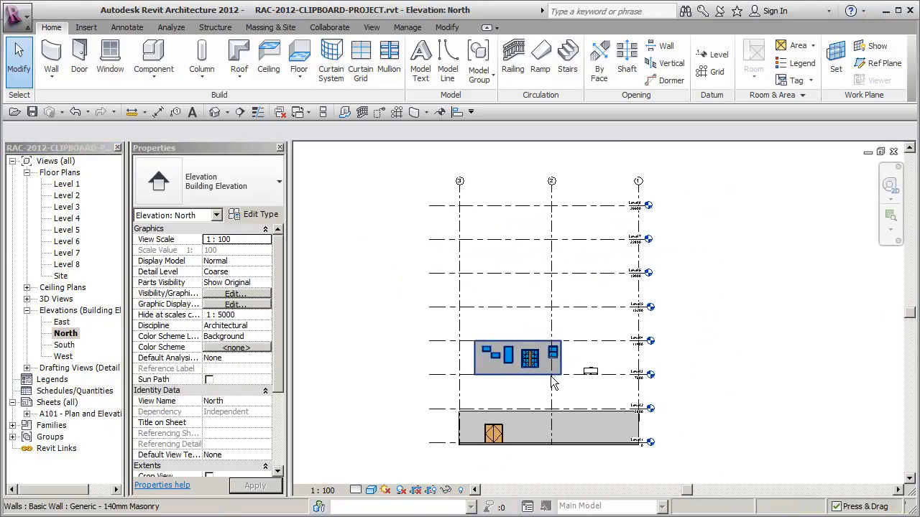
scroll(503, 366, "up", 2)
left_click_drag(583, 312, 581, 308)
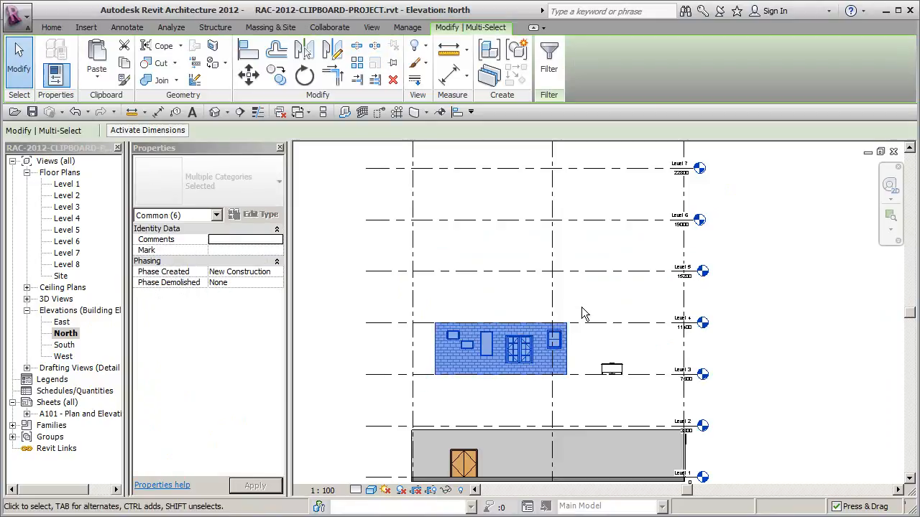
key("m")
key("v")
left_click(541, 379)
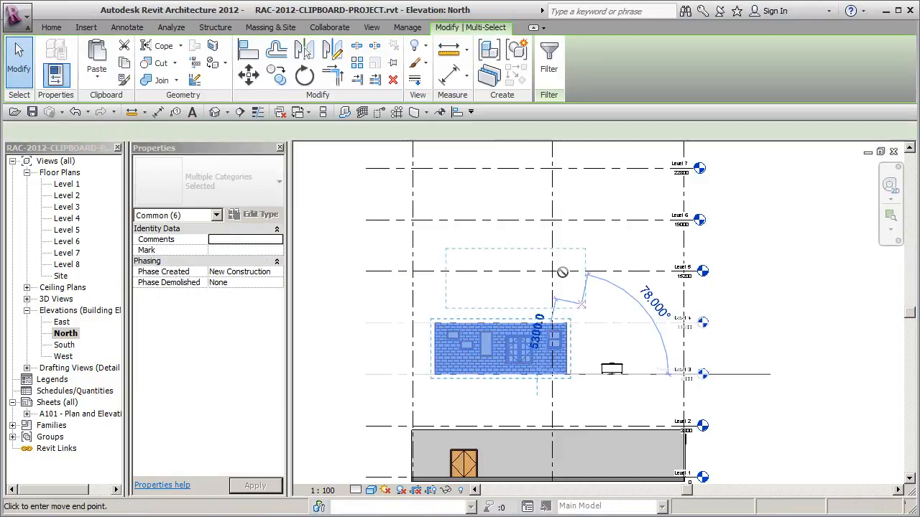
left_click(517, 221)
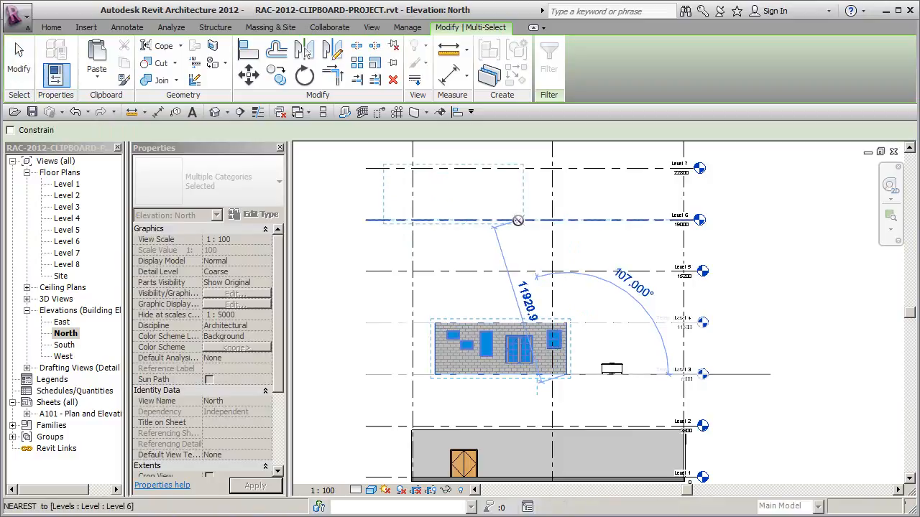
left_click(599, 262)
middle_click_drag(610, 269, 615, 291)
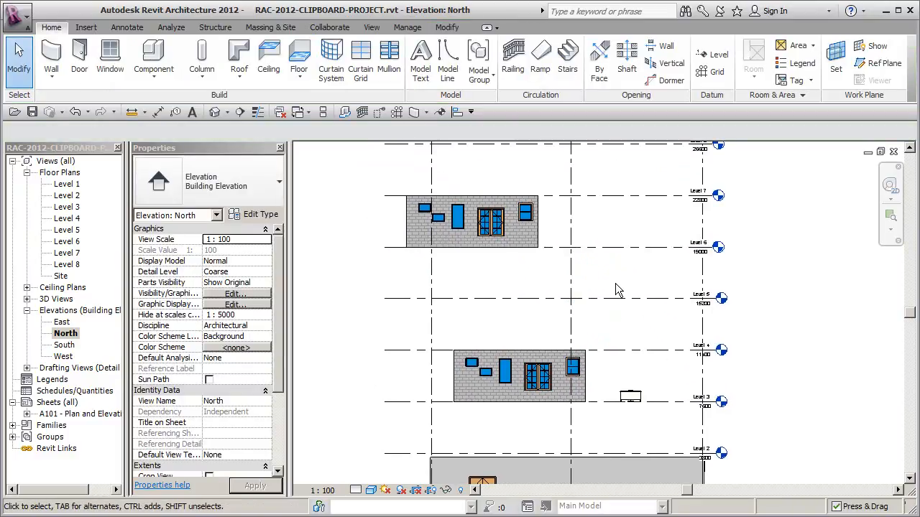
Copy the double glass door from the Level 6 wall and paste it into the Level 1 north wall, about 1100 mm from grid 2 toward grid 1.
left_click(497, 225)
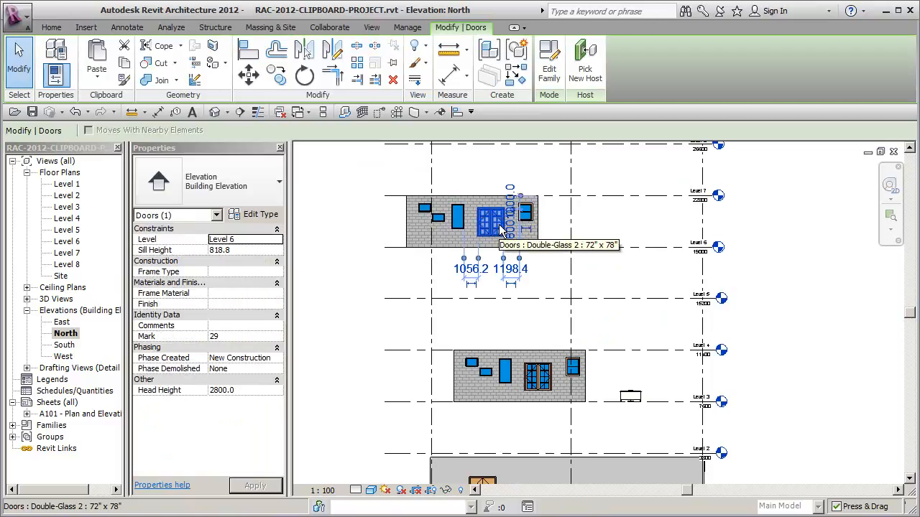
key("ctrl+c")
key("ctrl+v")
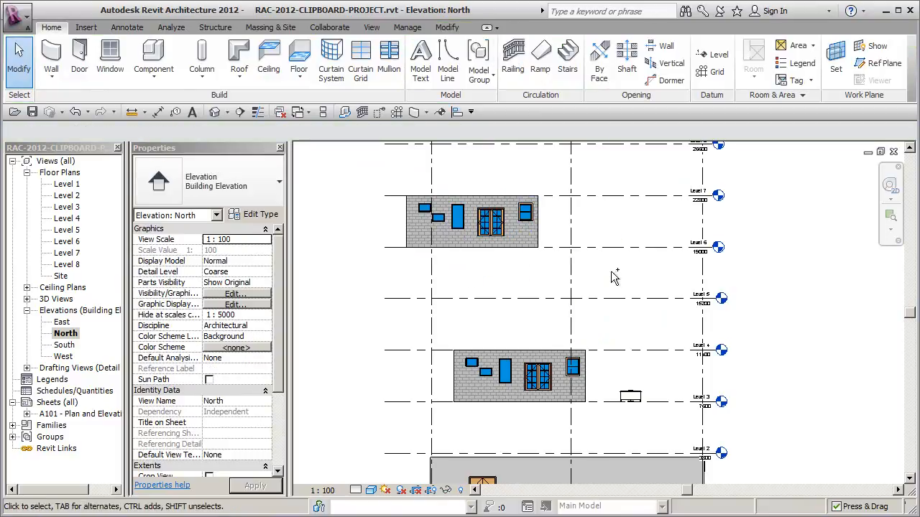
middle_click_drag(511, 378, 513, 275)
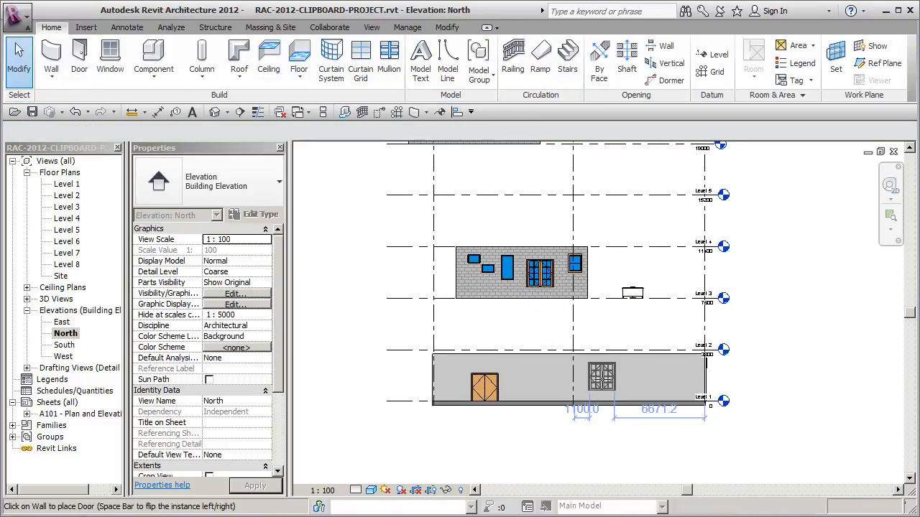
left_click(602, 379)
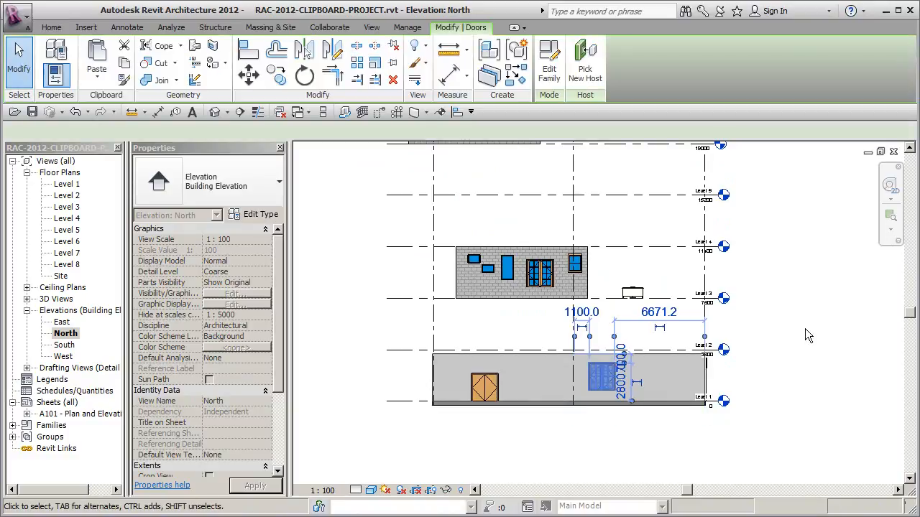
left_click(800, 330)
middle_click_drag(772, 317, 771, 377)
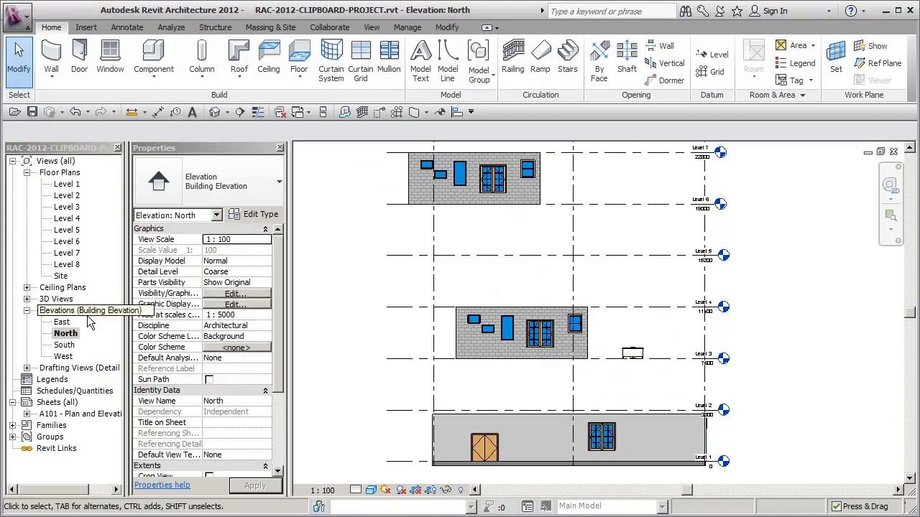
Open the Level 1 floor plan and review the clipboard's paste alignment options, including Aligned to Current View, without pasting anything.
double_click(64, 185)
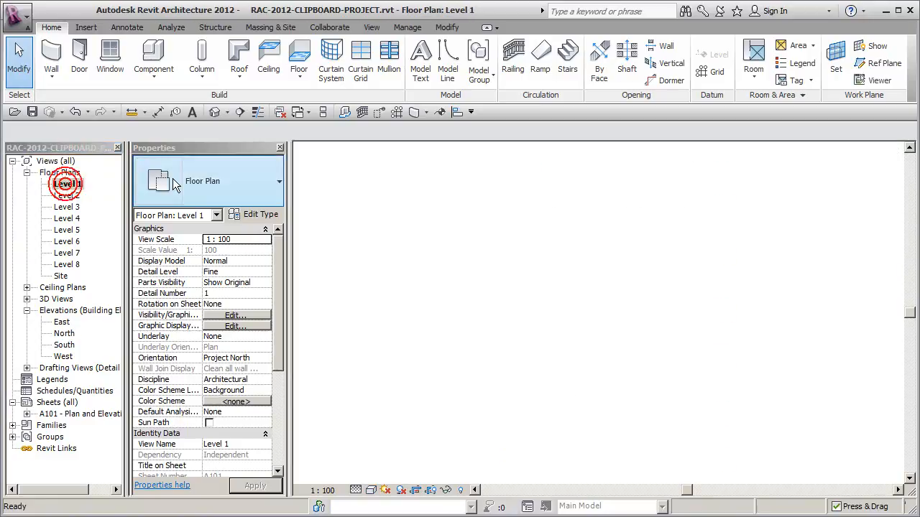
left_click(447, 28)
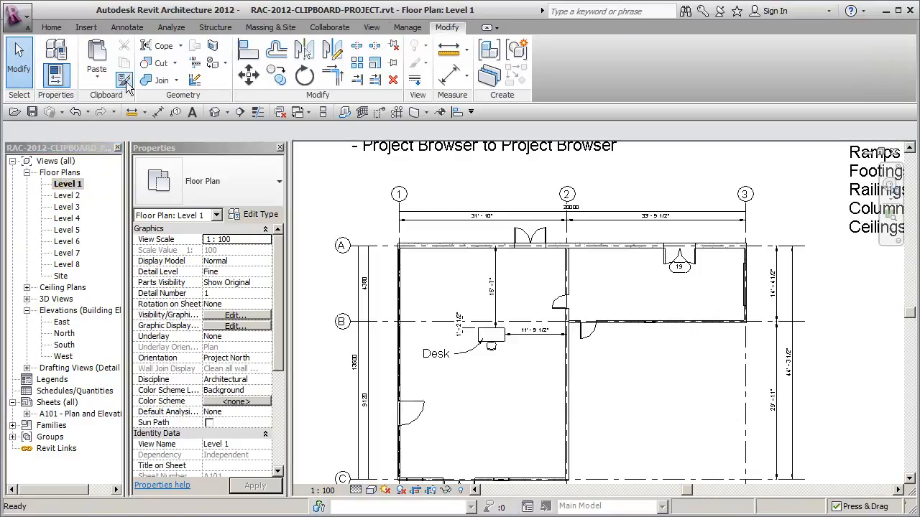
left_click(97, 69)
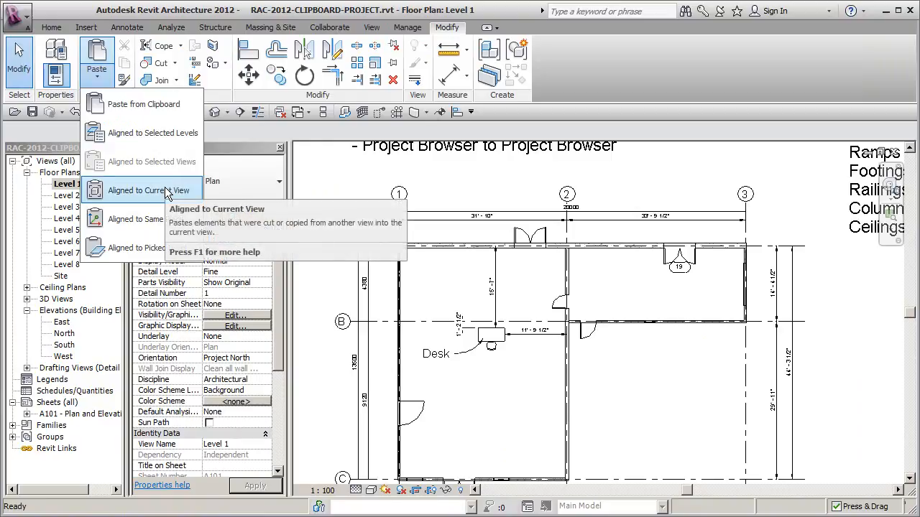
left_click(312, 138)
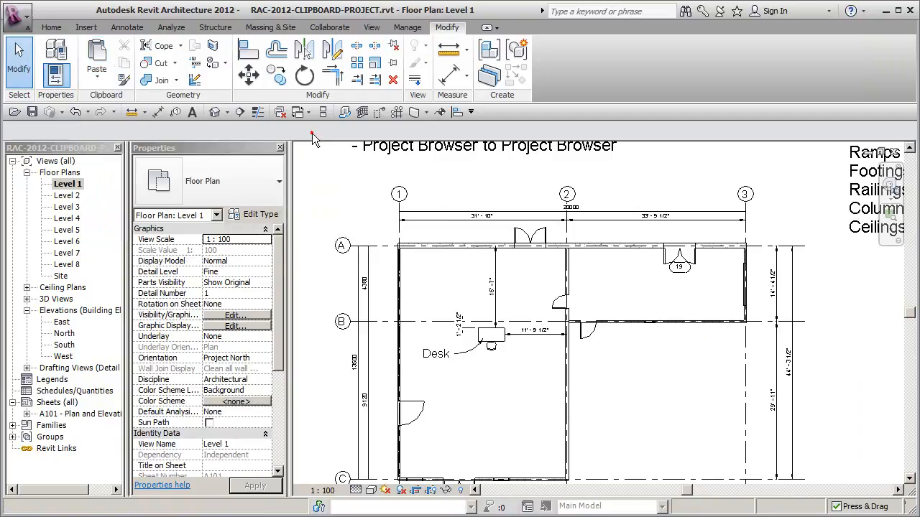
scroll(431, 240, "down", 2)
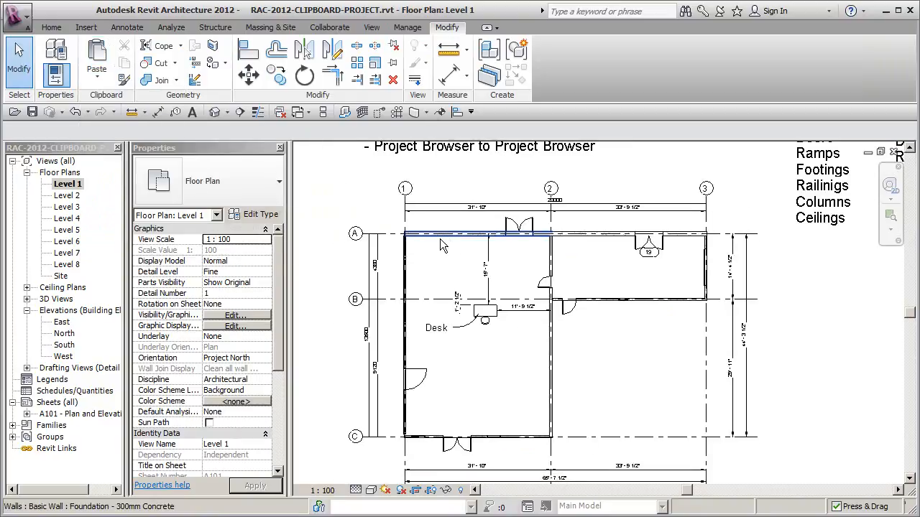
middle_click_drag(593, 306, 588, 303)
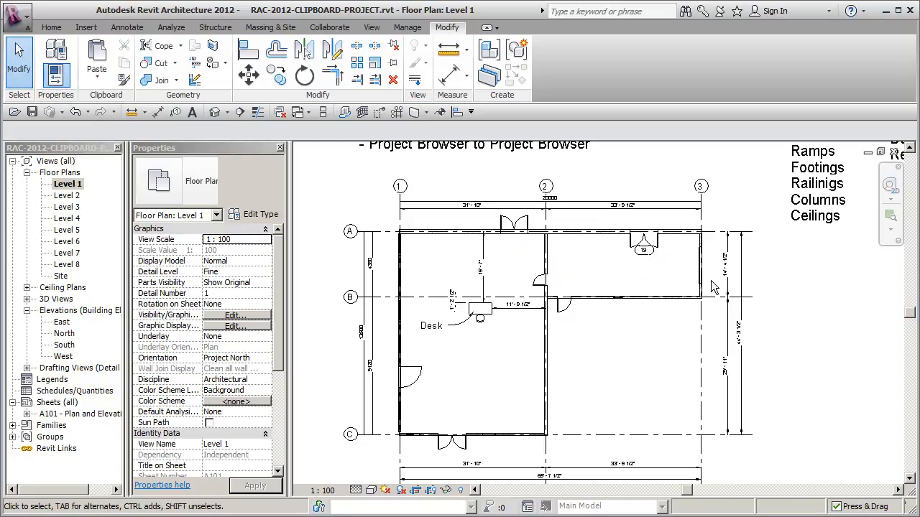
scroll(616, 277, "up", 1)
middle_click_drag(651, 289, 708, 299)
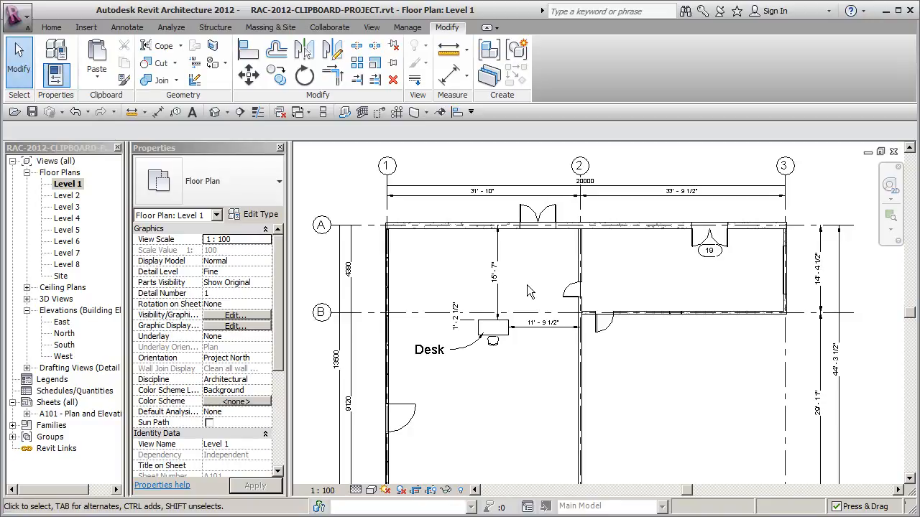
scroll(527, 291, "down", 2)
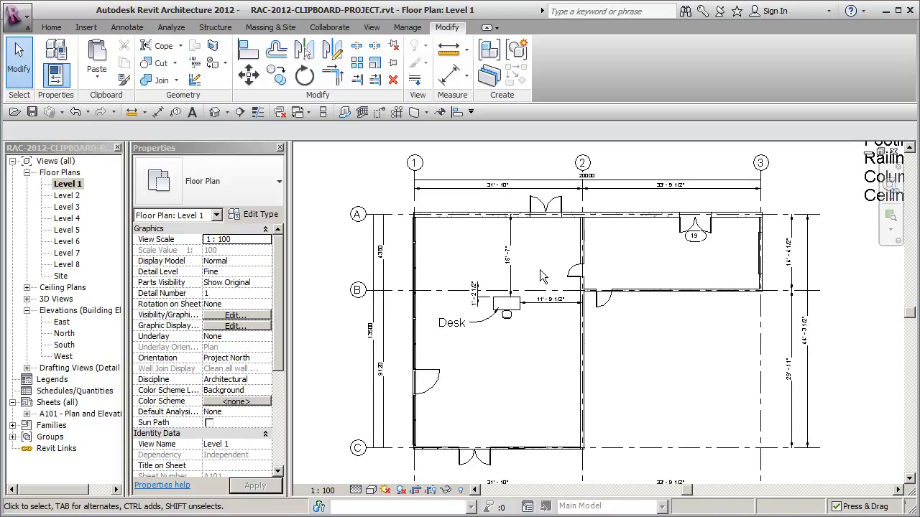